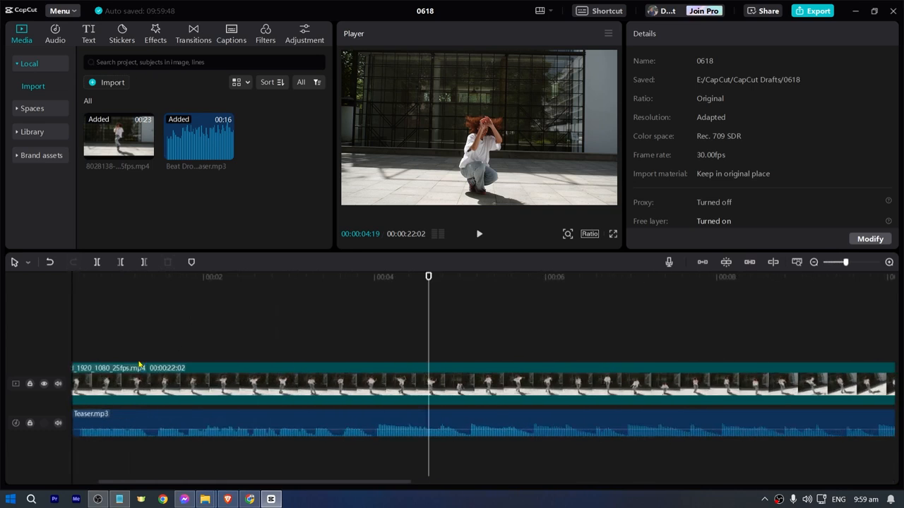
- Split the Beat Drop 2 Teaser audio at 00:00:00:16, where the sound begins, and delete the silent part before it
scroll(141, 361, "left", 2)
scroll(145, 361, "up", 1)
scroll(146, 362, "left", 2)
left_click_drag(149, 286, 157, 283)
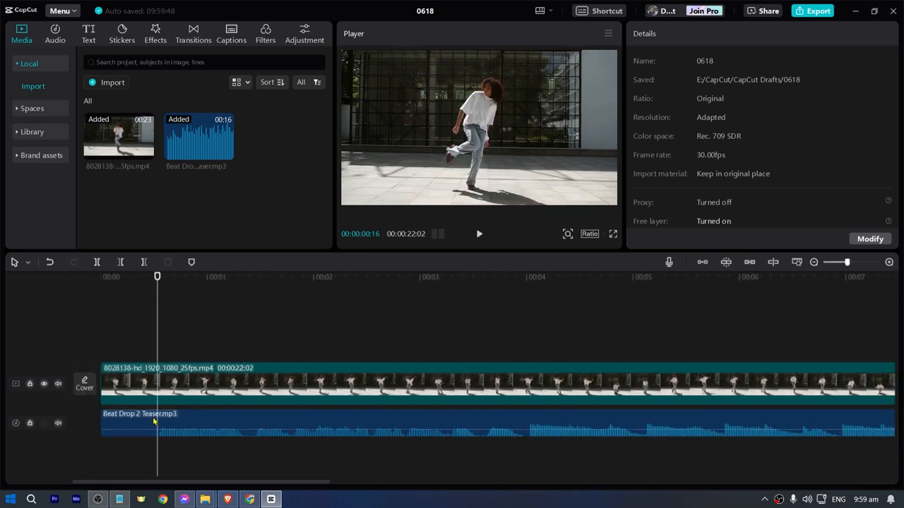
left_click(153, 421)
key("ctrl+b")
left_click(139, 424)
key("Delete")
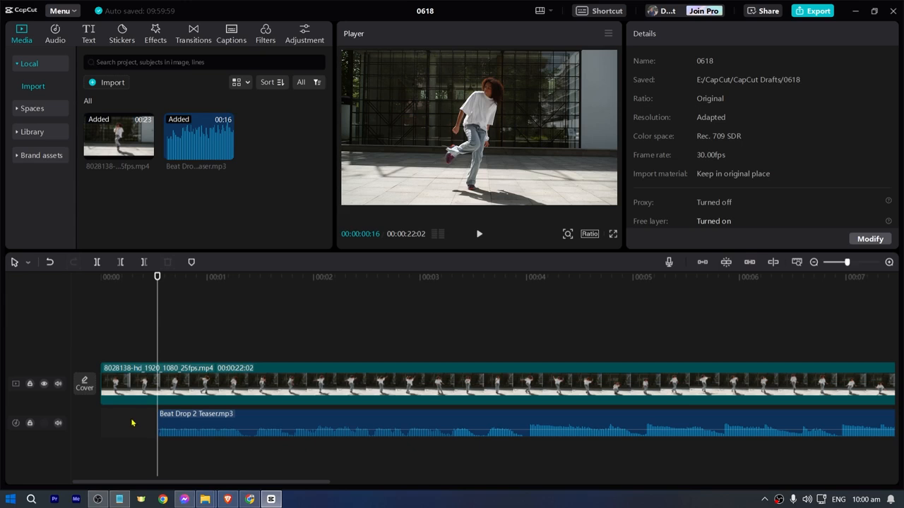
- Shift the trimmed audio clip back so it starts at the beginning of the timeline
right_click(133, 424)
left_click(148, 429)
key("ctrl+z")
left_click_drag(244, 424, 170, 426)
scroll(172, 426, "down", 6)
scroll(128, 376, "up", 1)
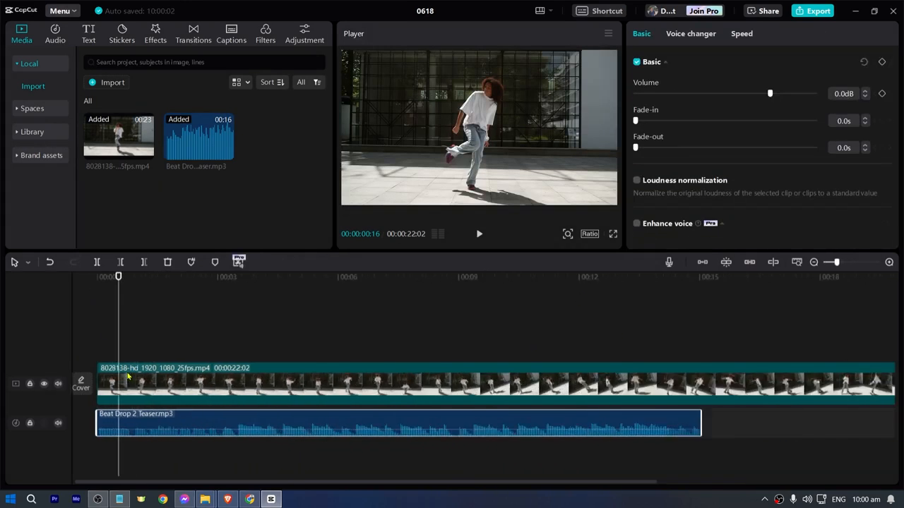
- Split the dance video at 00:00:03:14, where the beat drops in the audio waveform
scroll(128, 374, "up", 2)
scroll(128, 374, "left", 1)
left_click_drag(121, 273, 160, 284)
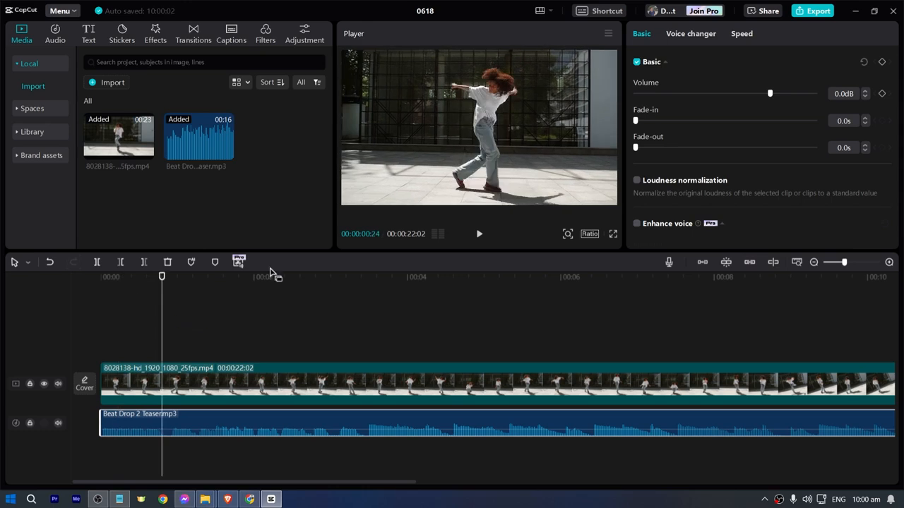
left_click(366, 277)
scroll(354, 385, "up", 1)
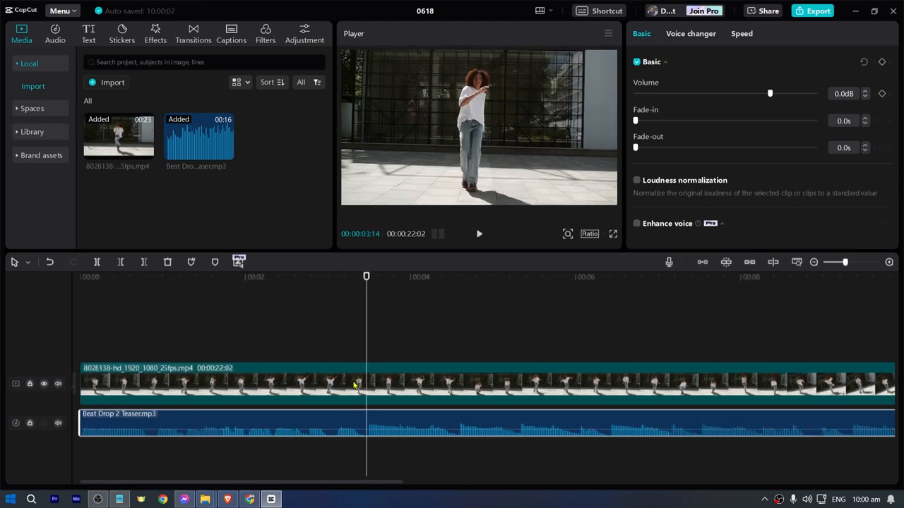
scroll(355, 385, "up", 1)
left_click(367, 381)
key("ctrl+b")
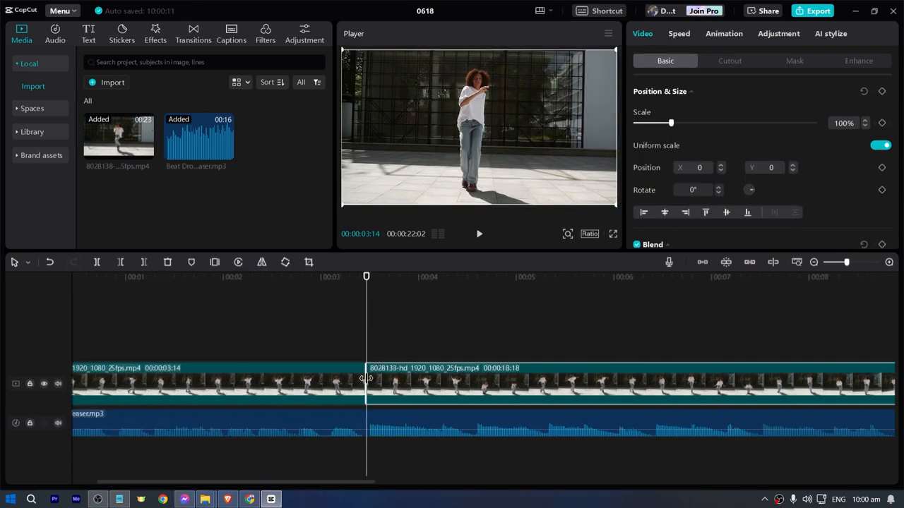
- Set the playback speed of the video clip after the split to 0.5x
scroll(366, 379, "down", 1)
scroll(332, 385, "down", 1)
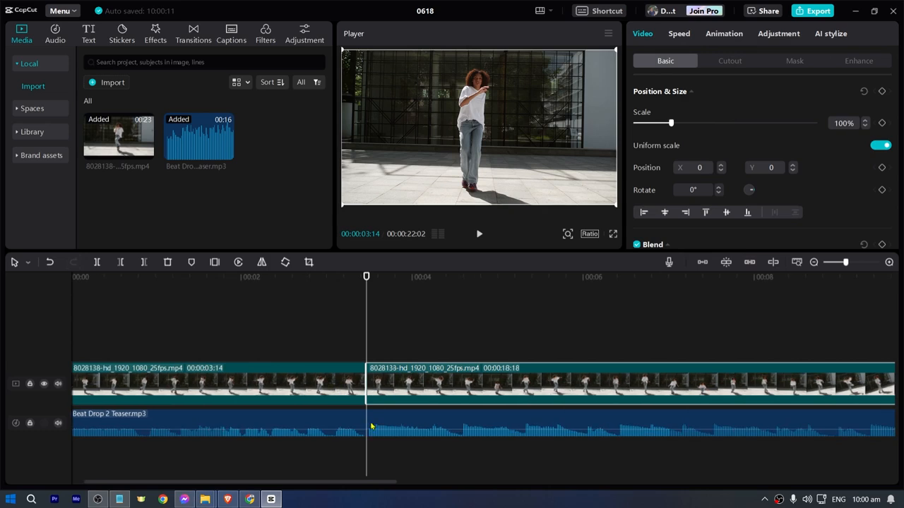
scroll(380, 421, "up", 1)
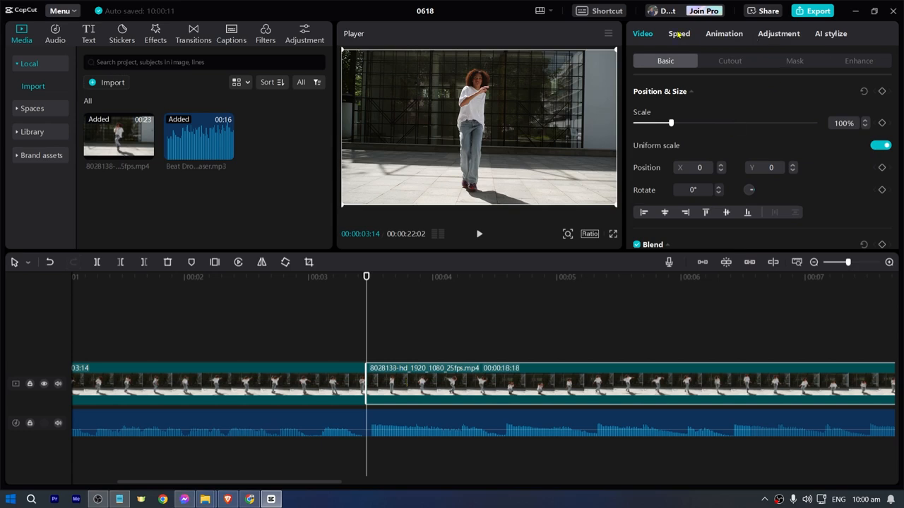
left_click(678, 35)
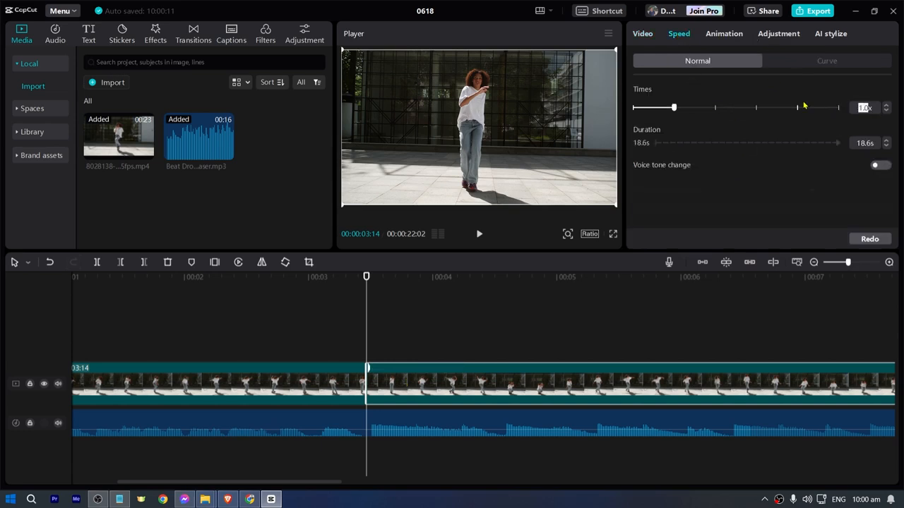
type("0.5")
key("Return")
- Convert the slowed-down second video clip into a compound clip
scroll(413, 365, "down", 5, "ctrl")
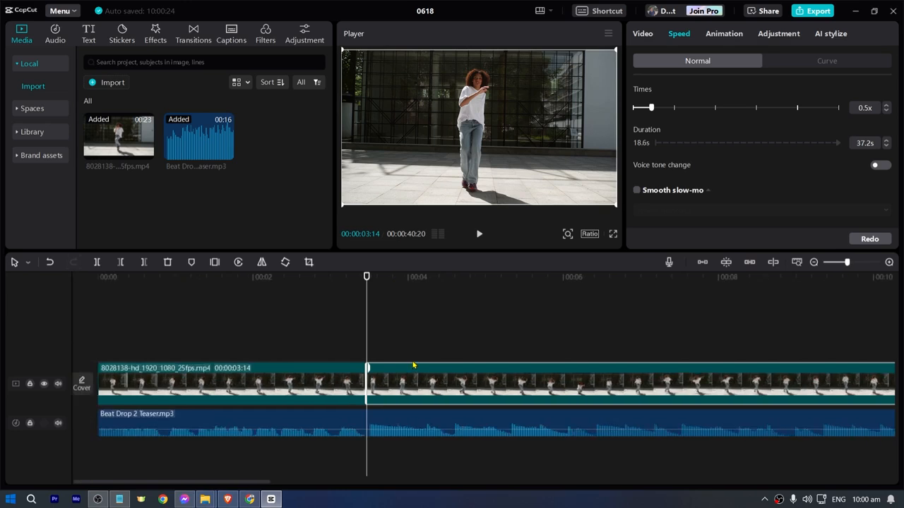
scroll(269, 356, "down", 3, "ctrl")
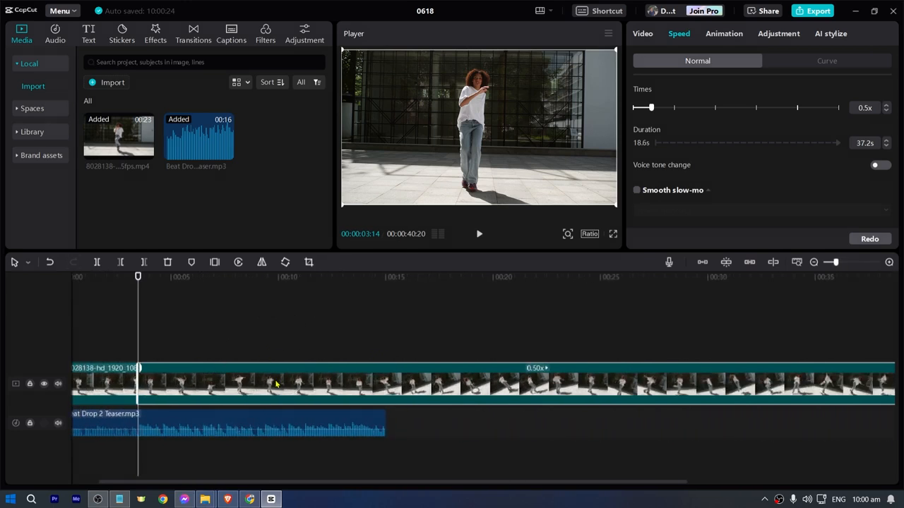
right_click(276, 384)
left_click(330, 228)
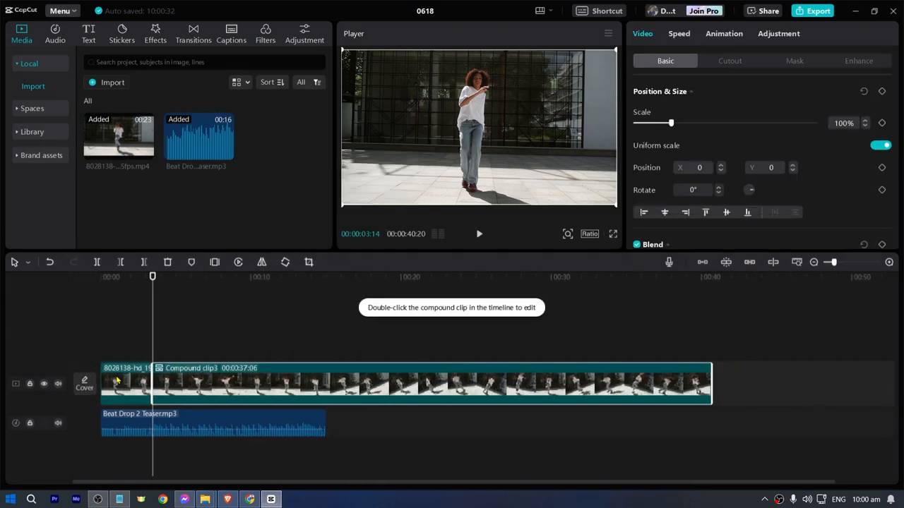
- Find the blur video effects and place the Blur effect above the first video clip, starting at the beginning of the timeline
scroll(124, 378, "up", 5, "ctrl")
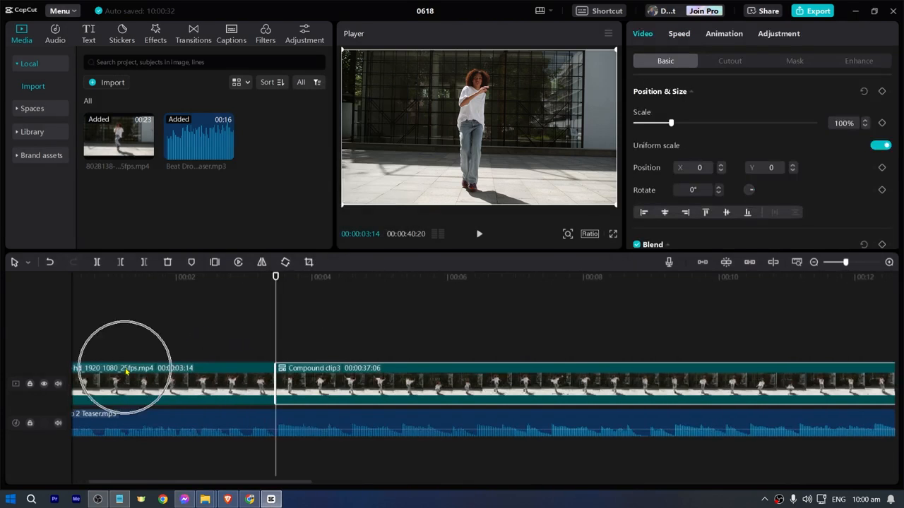
scroll(118, 378, "up", 2, "ctrl")
left_click(186, 319)
left_click(126, 296)
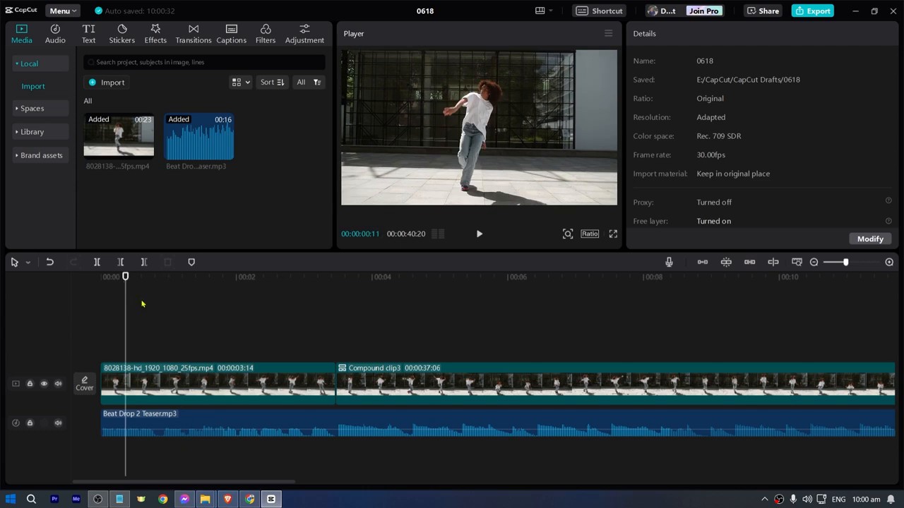
left_click(153, 34)
mouse_move(128, 137)
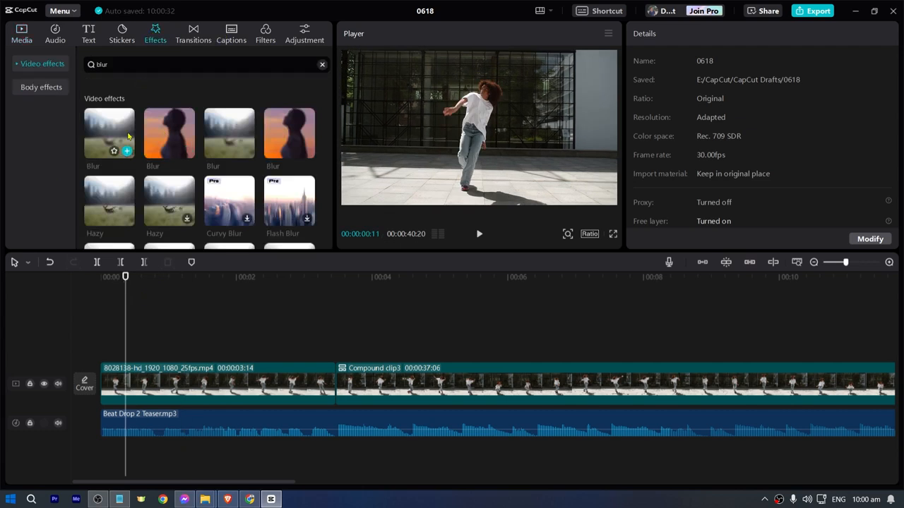
key("ctrl")
key("ctrl")
mouse_move(216, 143)
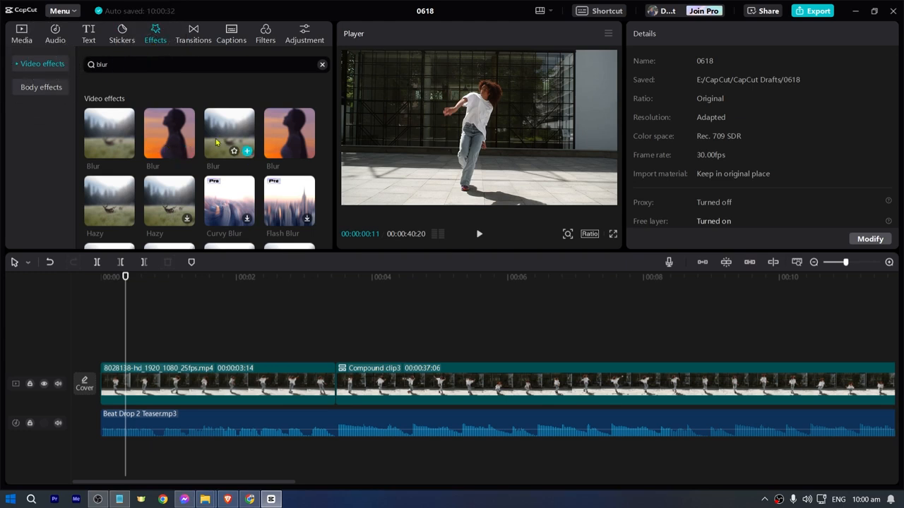
left_click_drag(224, 128, 106, 352)
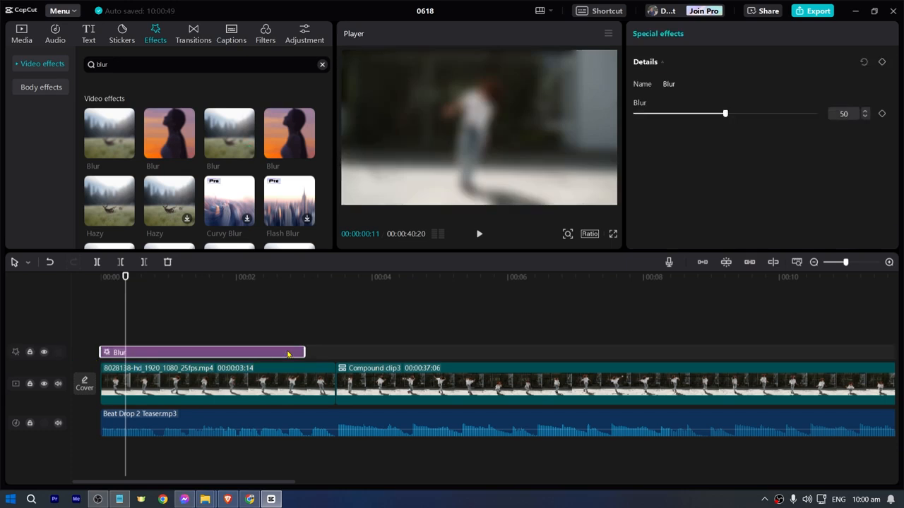
- Extend the Blur effect slightly past the cut so it ends at 00:00:03:19
left_click_drag(305, 348, 342, 348)
scroll(379, 329, "up", 3)
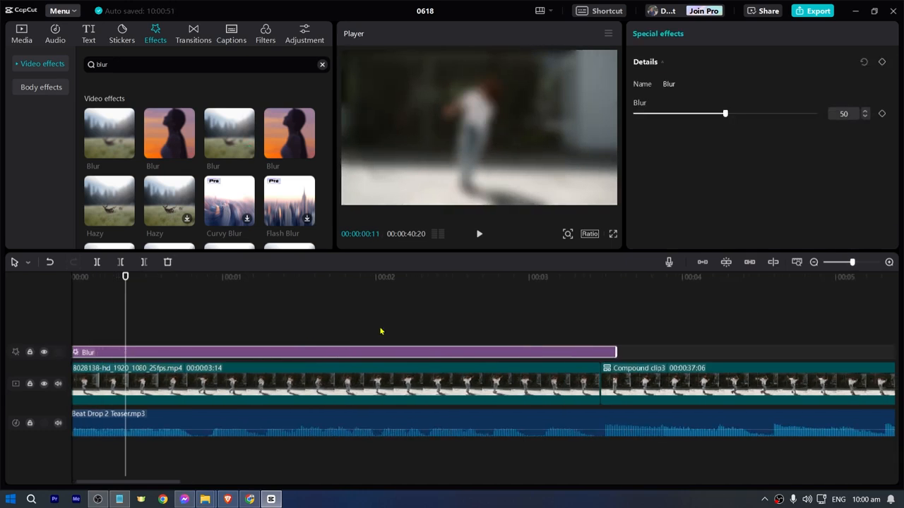
scroll(582, 291, "right", 2)
left_click(459, 278)
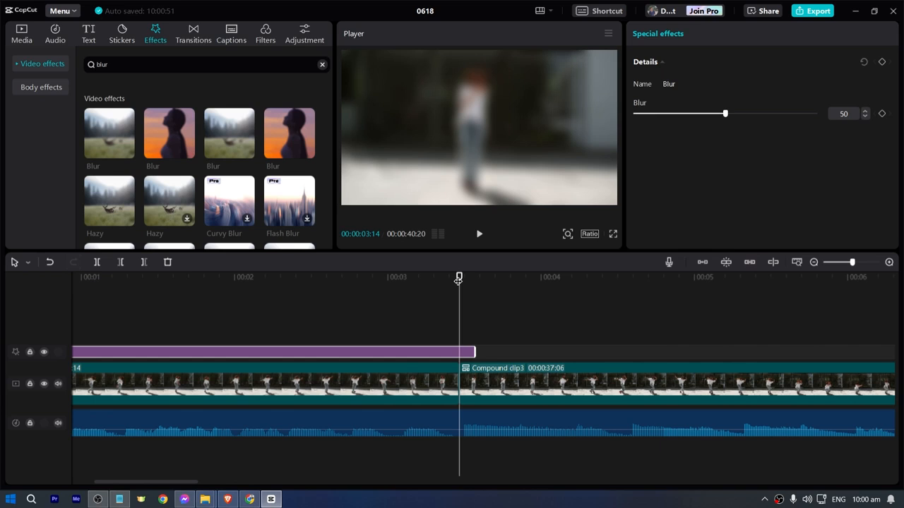
key("Right")
key("Right")
key("Right")
key("Right")
key("Right")
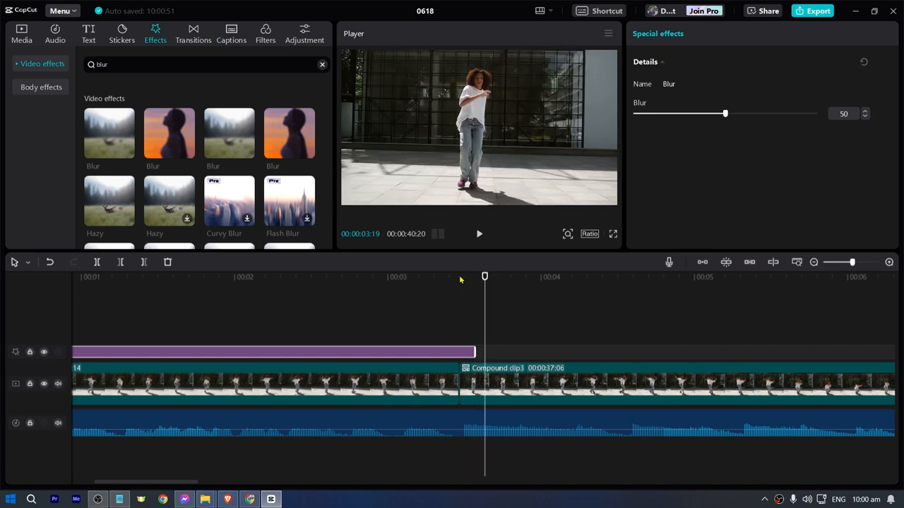
left_click_drag(474, 351, 484, 352)
- Keyframe the Blur effect at 50 on the cut at 00:00:03:14 and reduce it to the minimum at 00:00:03:19
left_click(458, 278)
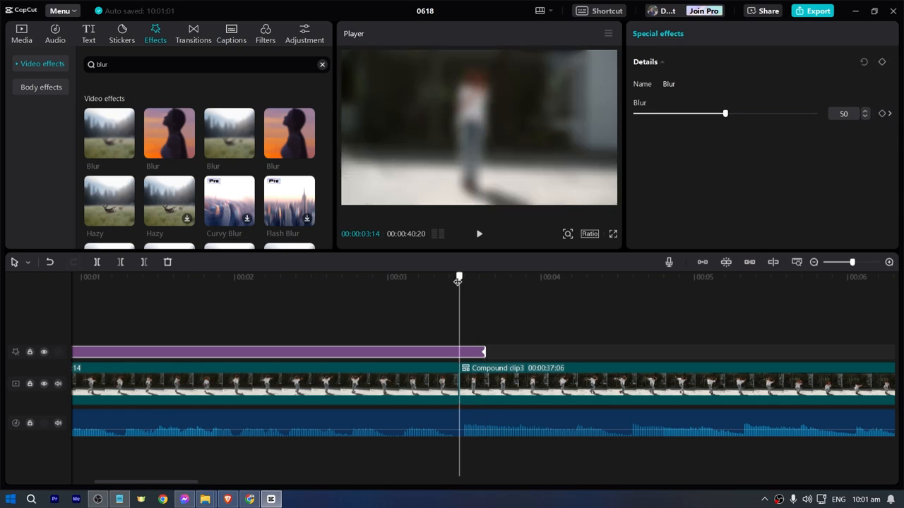
left_click(881, 115)
left_click_drag(459, 276, 482, 284)
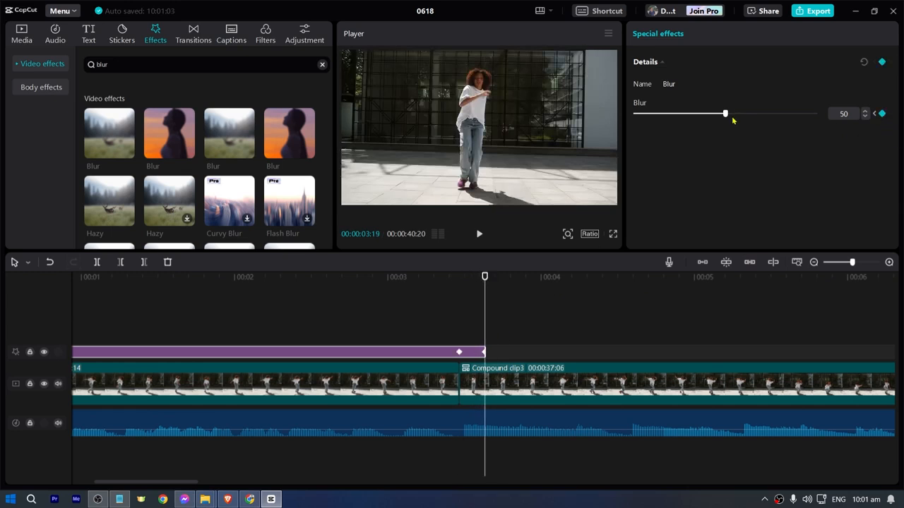
left_click_drag(732, 117, 544, 134)
- Add the Motion Blur effect to the timeline and stretch it to span the same range as the Blur effect
left_click(468, 315)
scroll(174, 195, "down", 6)
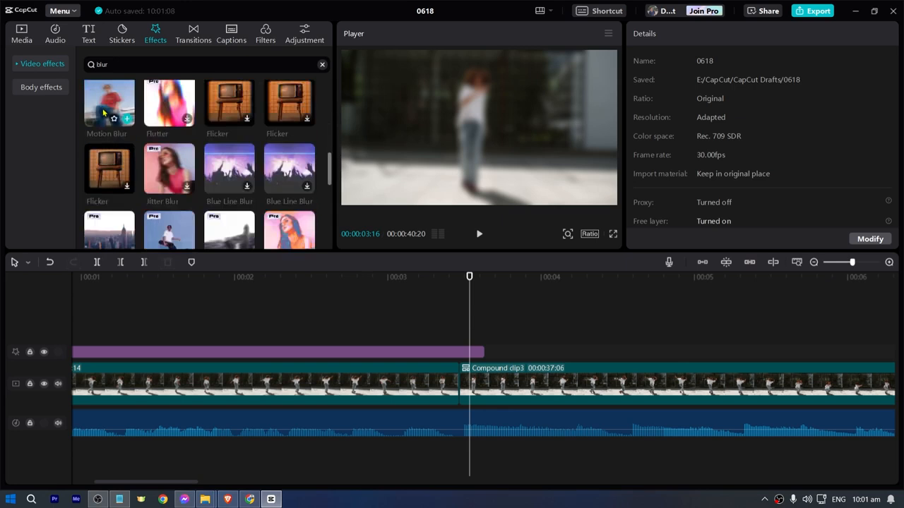
left_click_drag(107, 106, 262, 338)
left_click_drag(368, 336, 299, 343)
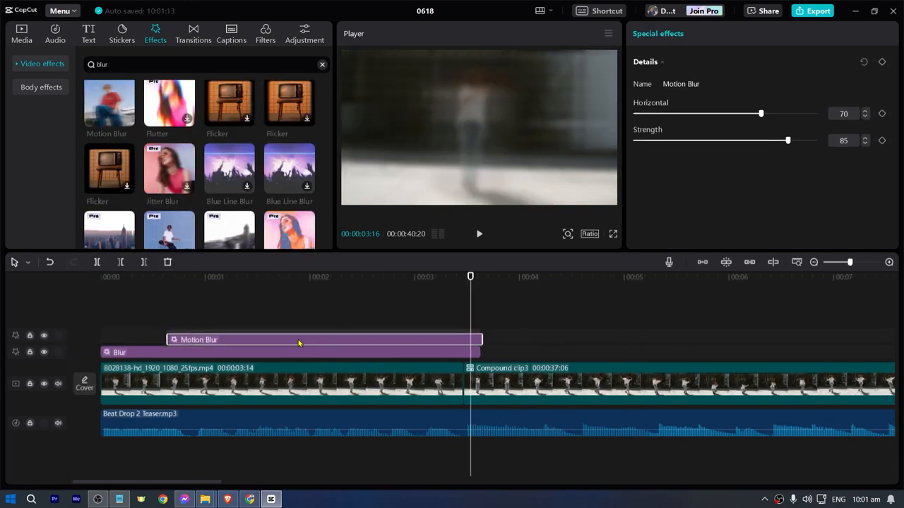
left_click_drag(164, 335, 100, 335)
scroll(475, 323, "up", 2)
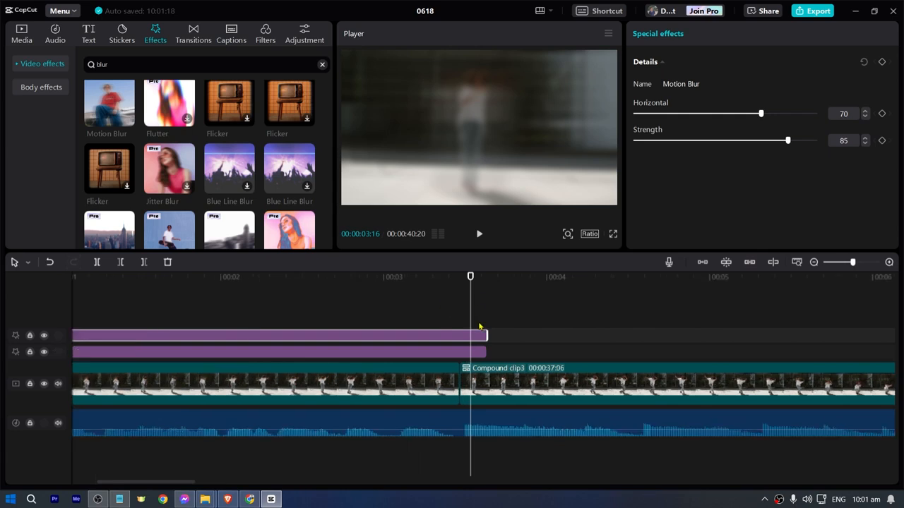
- Add Motion Blur keyframes at 00:00:03:14 with Horizontal and Strength both set to 100
left_click(427, 351)
left_click_drag(469, 285, 456, 285)
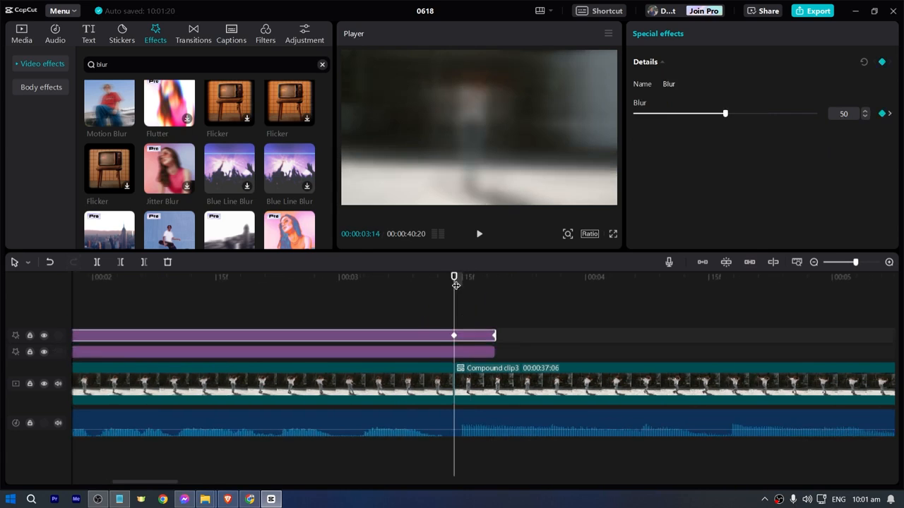
left_click(458, 356)
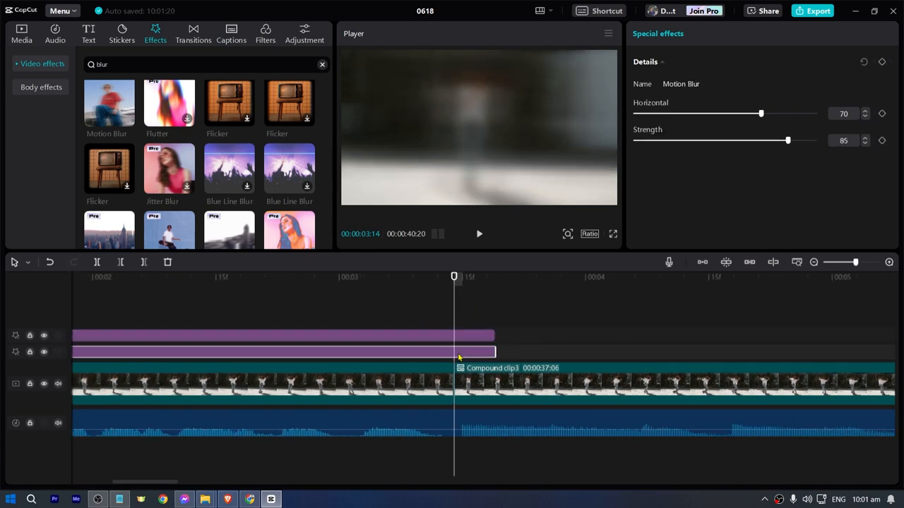
left_click(881, 113)
left_click_drag(758, 113, 816, 114)
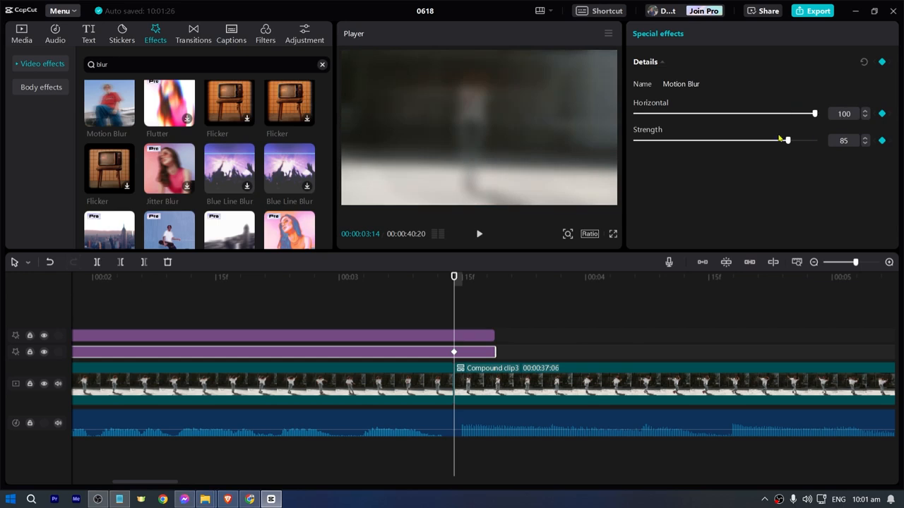
left_click_drag(787, 140, 816, 140)
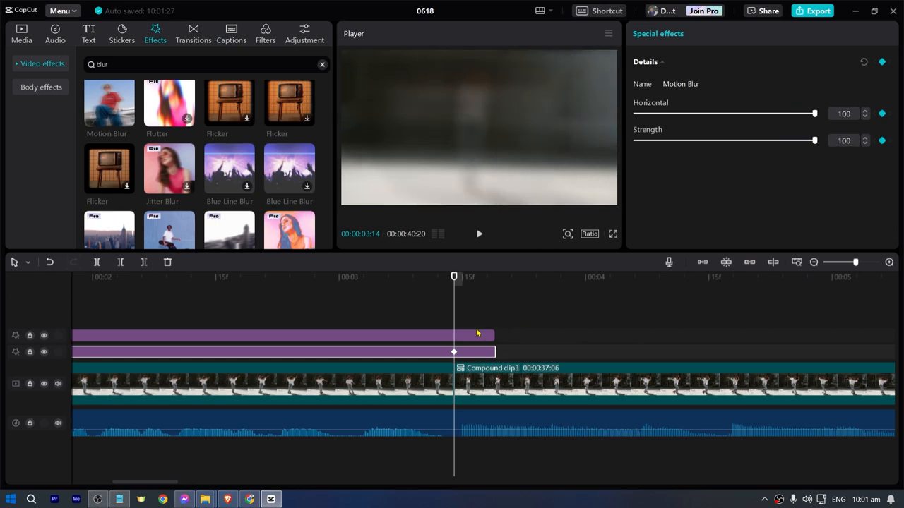
- Add Motion Blur keyframes at 00:00:03:19 with Horizontal and Strength both lowered to the minimum
left_click_drag(454, 277, 492, 279)
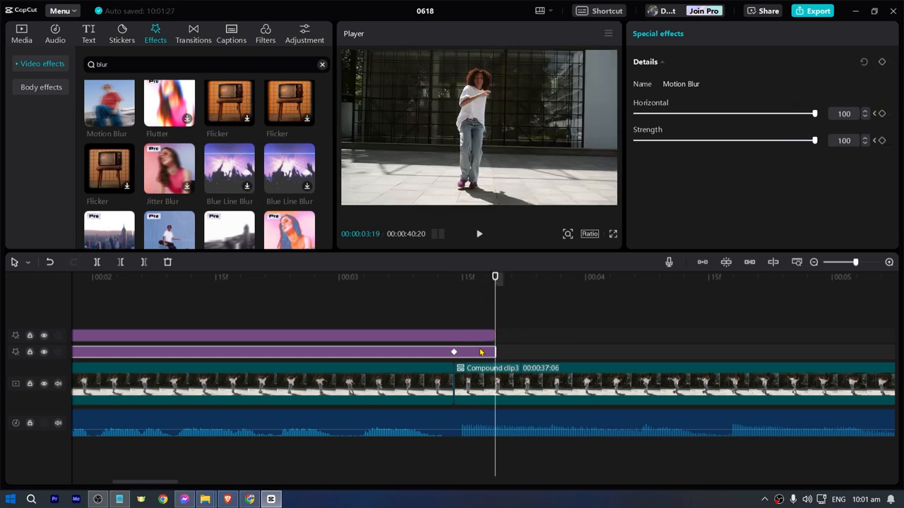
left_click(881, 113)
left_click(882, 140)
left_click_drag(676, 113, 634, 113)
left_click_drag(700, 140, 634, 139)
- Set the Blur effect's keyframe at 00:00:03:14 to 20
left_click(462, 334)
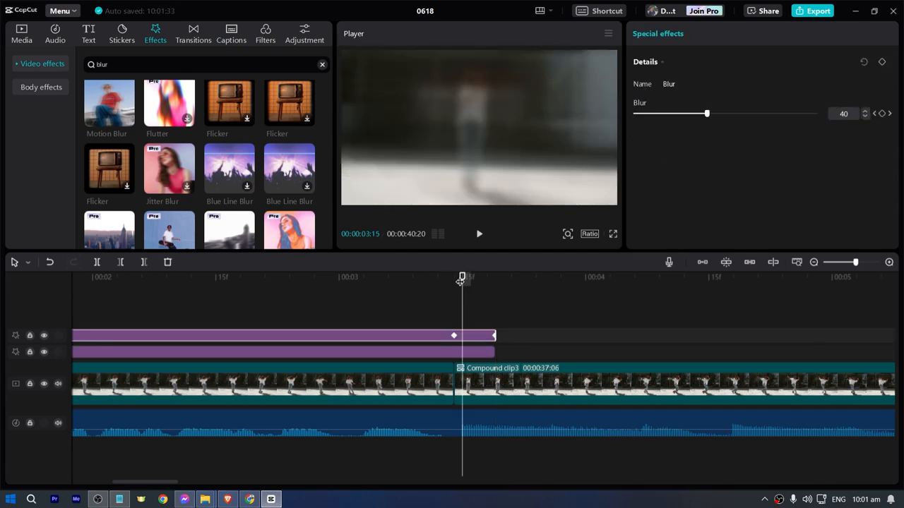
left_click_drag(460, 279, 453, 275)
left_click_drag(725, 114, 676, 114)
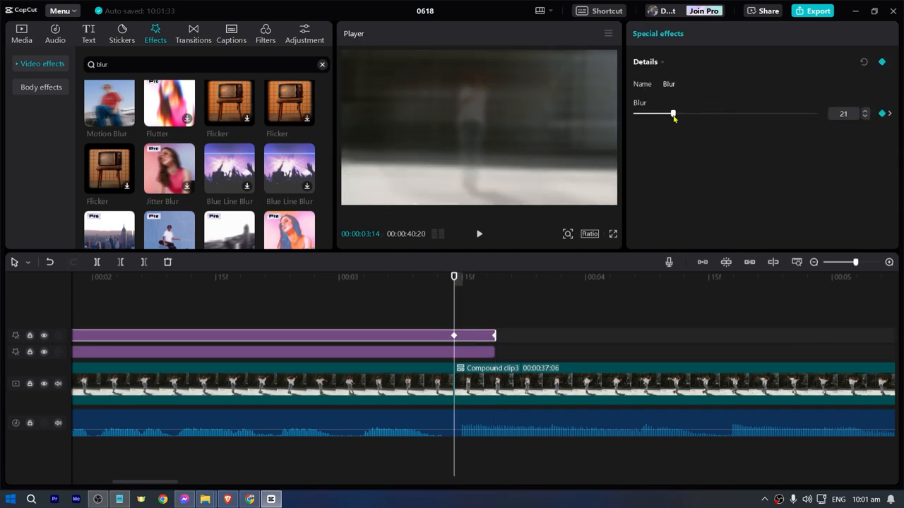
left_click_drag(850, 113, 787, 123)
type("20")
key("Return")
- Scrub through the opening section to review the combined blur effects, and select the first video clip
left_click_drag(454, 278, 167, 311)
scroll(227, 343, "down", 4)
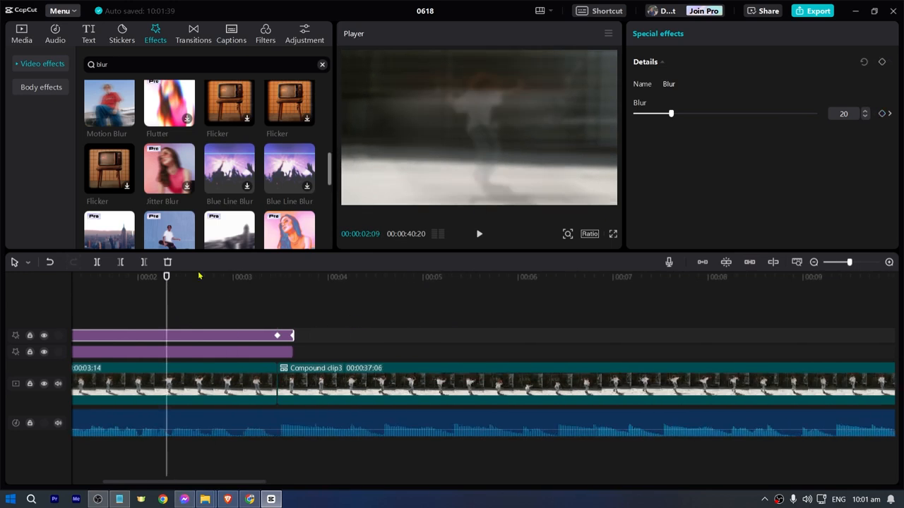
scroll(188, 329, "left", 2)
scroll(311, 288, "down", 1)
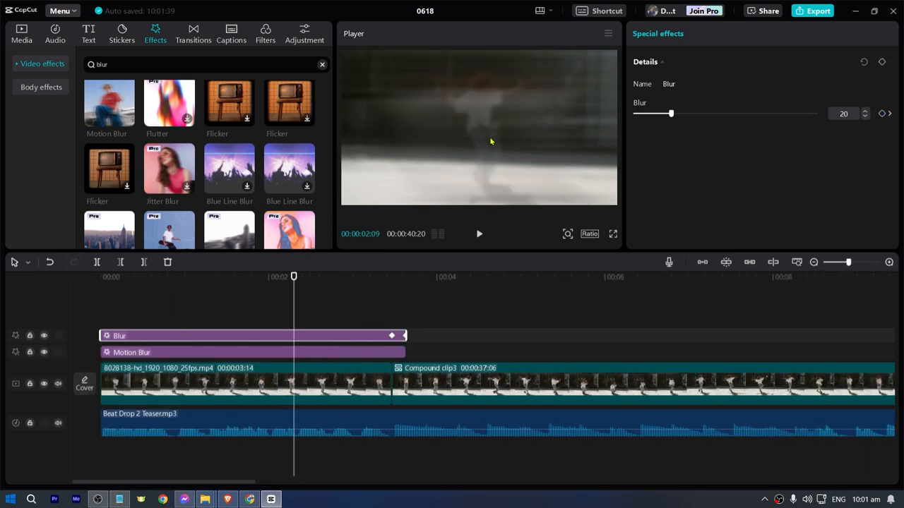
left_click_drag(240, 292, 176, 311)
left_click(233, 372)
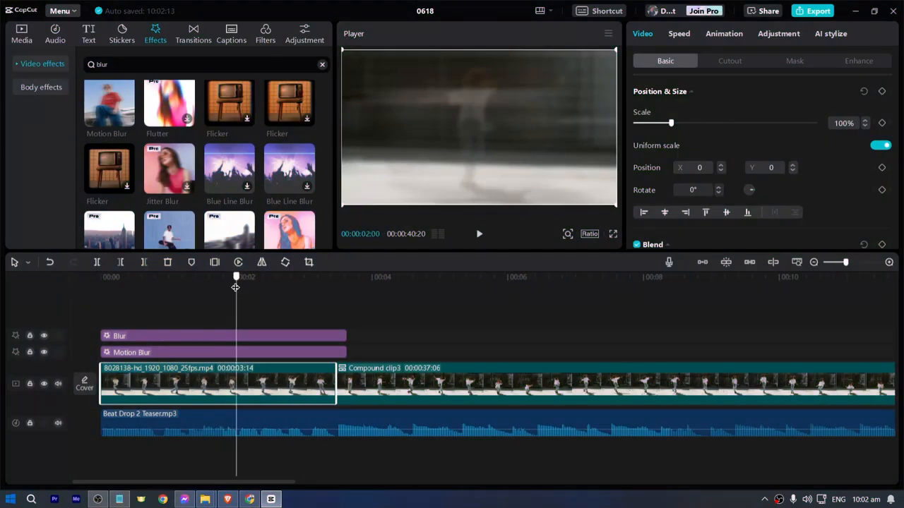
- Split the Beat Drop 2 Teaser audio at 00:00:03:14 and mark the beats of the part after the drop with Beats 2
left_click_drag(236, 290, 335, 290)
scroll(331, 325, "up", 2)
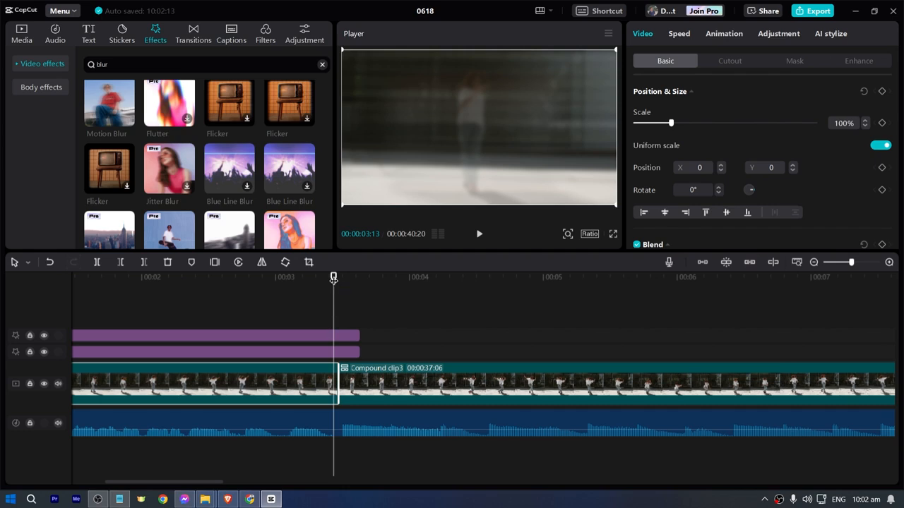
left_click(338, 281)
left_click(404, 372)
left_click(407, 377)
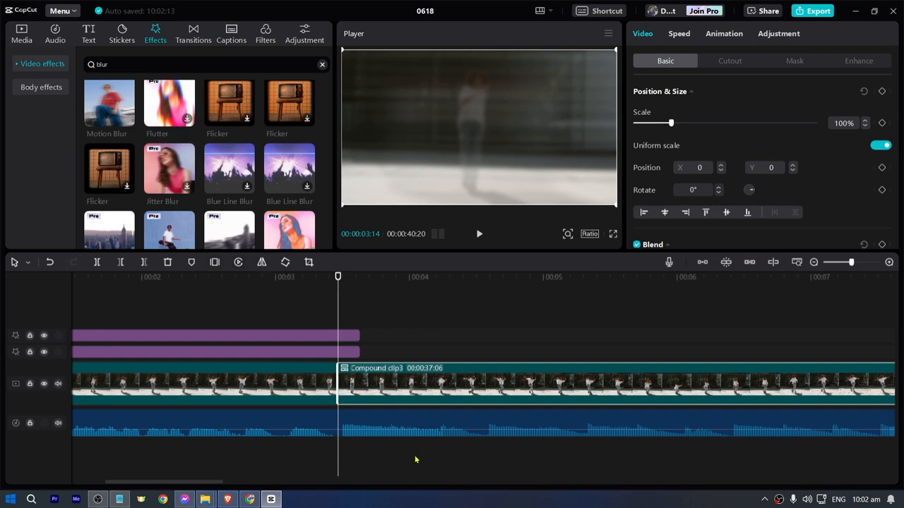
left_click(389, 425)
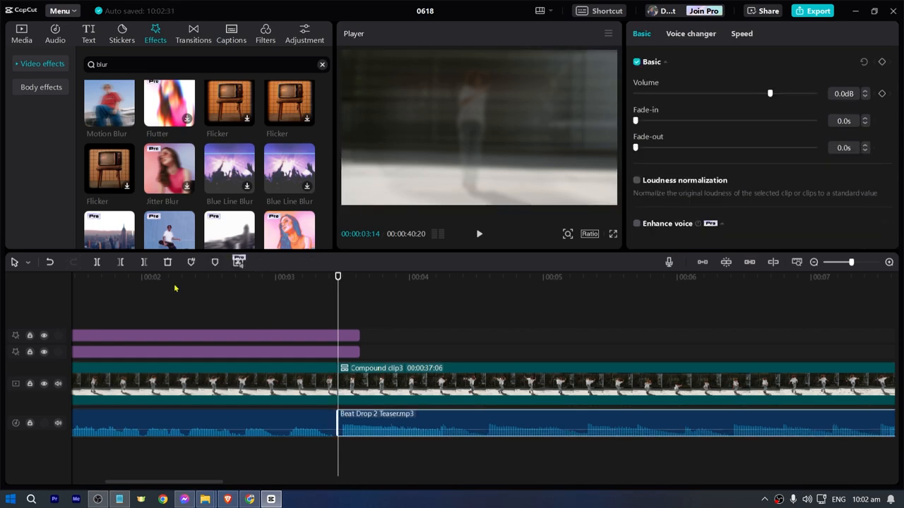
left_click(189, 262)
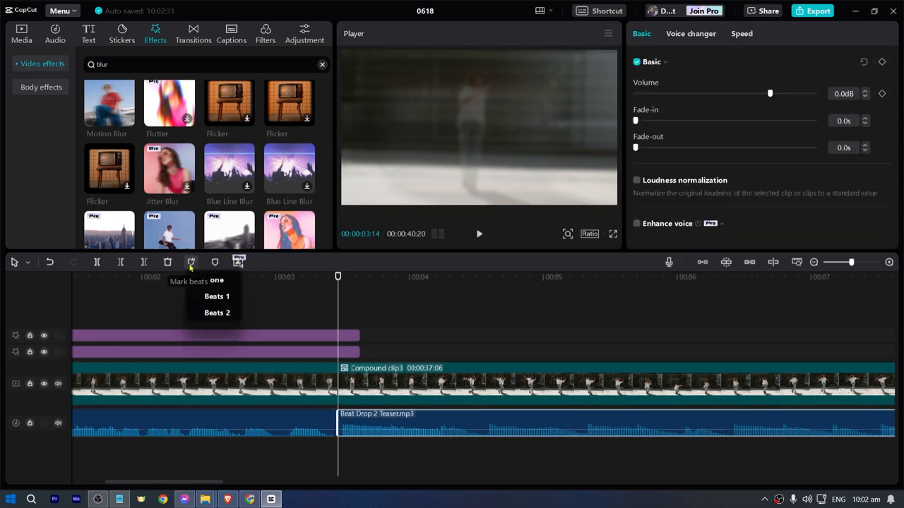
left_click(221, 313)
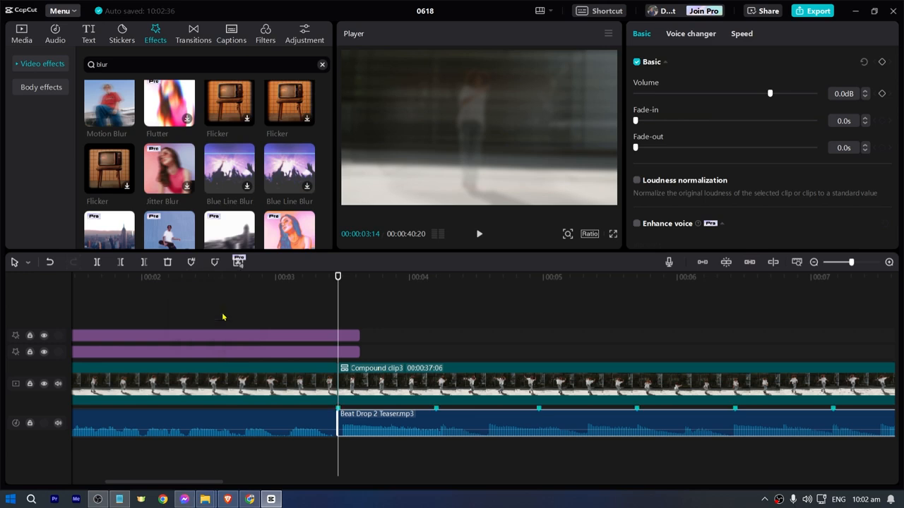
- Split the compound clip at the third beat marker of the drop, at 00:00:04:29
scroll(415, 335, "down", 5)
scroll(236, 421, "up", 5)
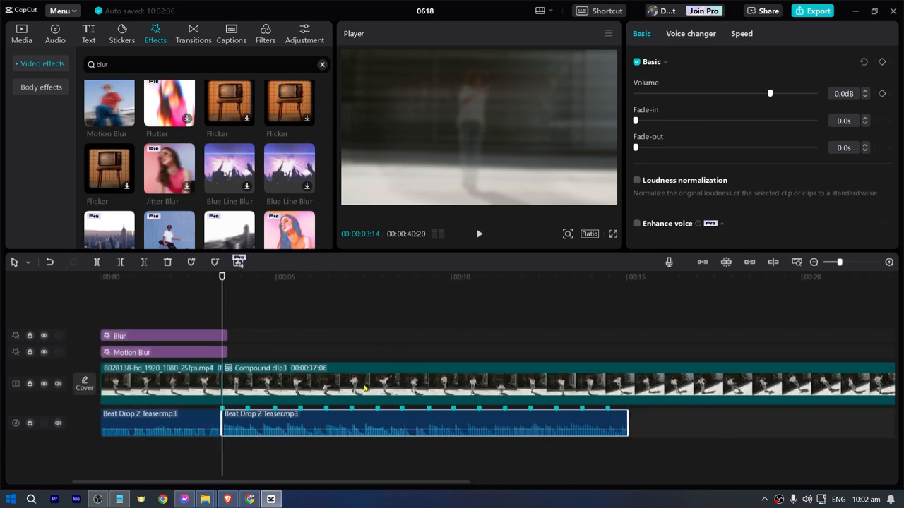
left_click(236, 421)
scroll(236, 422, "left", 3)
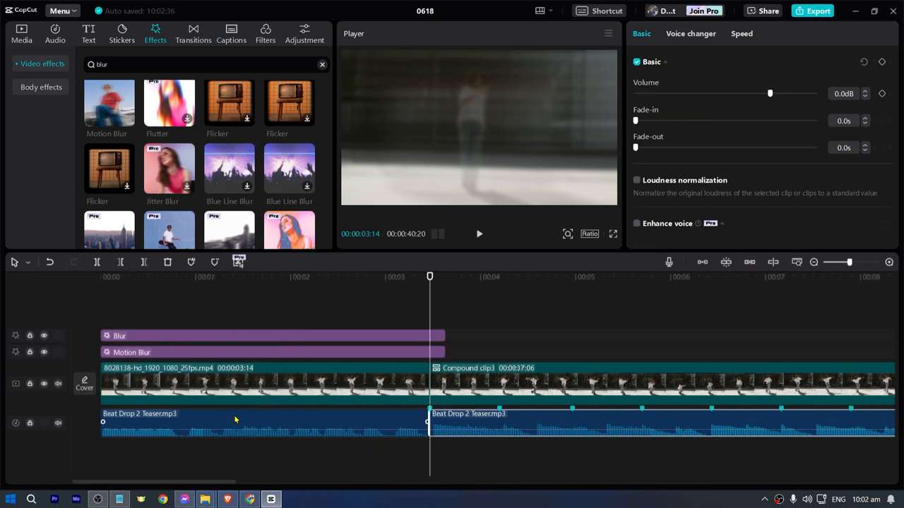
scroll(471, 412, "up", 2)
scroll(426, 317, "right", 3)
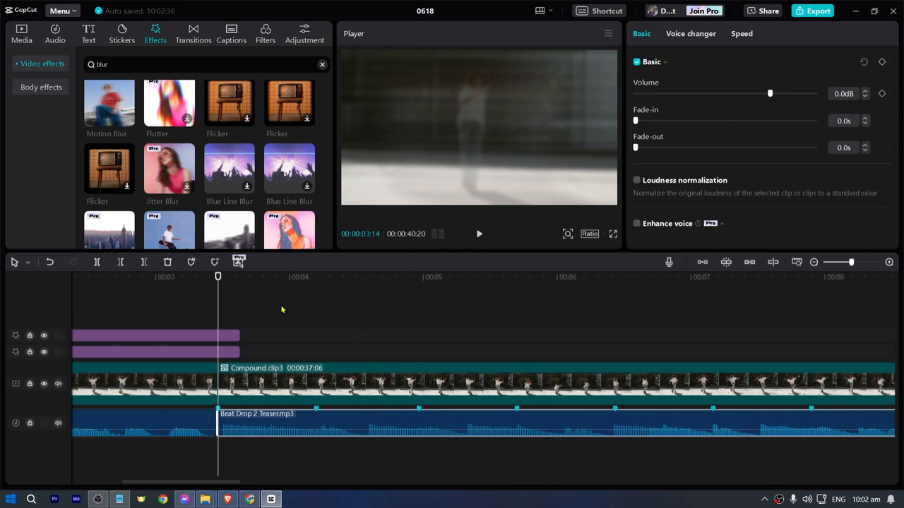
left_click_drag(215, 277, 419, 307)
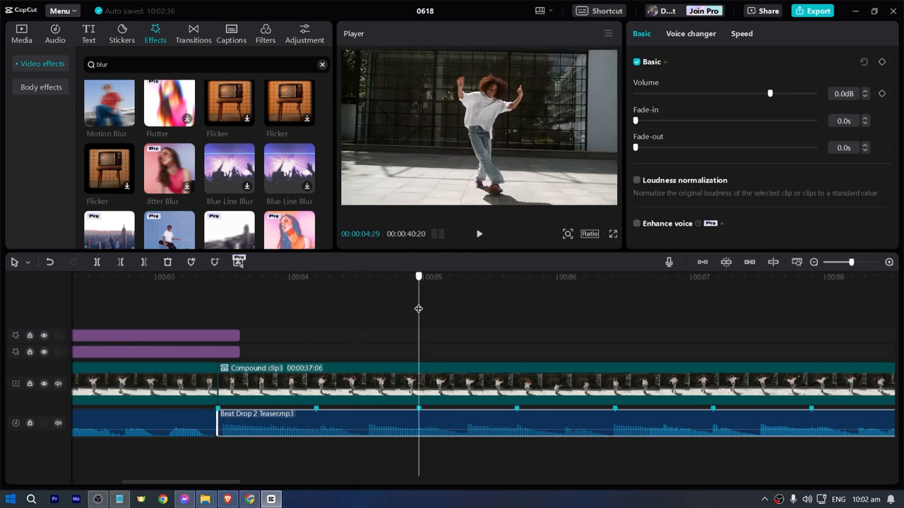
left_click(434, 388)
key("ctrl+b")
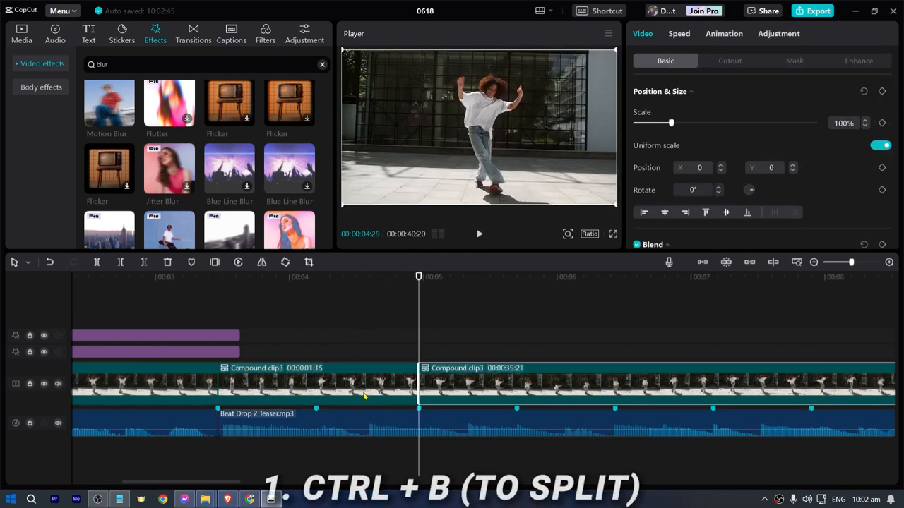
- Apply the Flash in speed curve to the compound segment before the split and turn on the main track magnet to close the gap
left_click(308, 381)
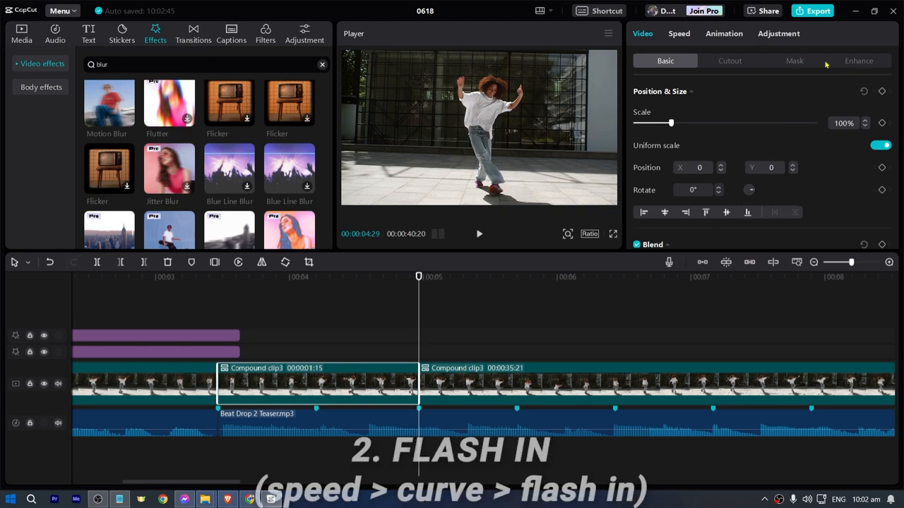
left_click(678, 35)
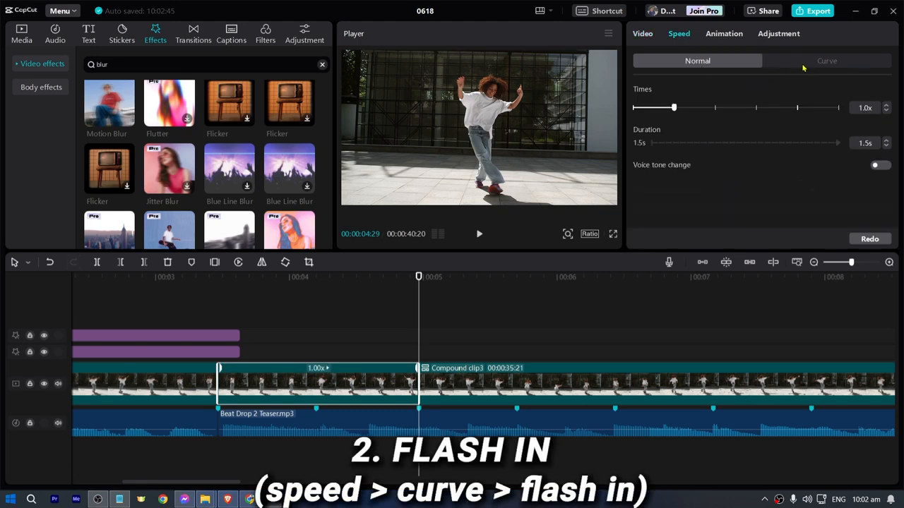
left_click(805, 62)
left_click(699, 159)
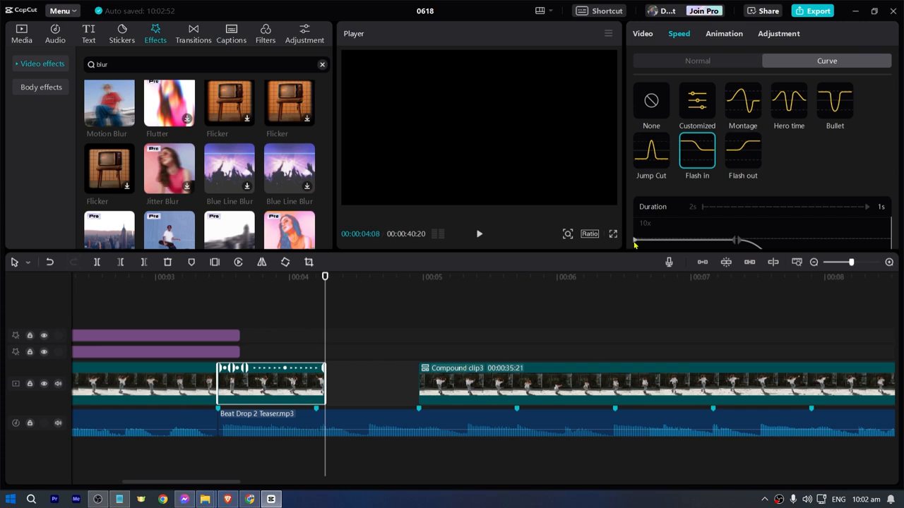
left_click(702, 261)
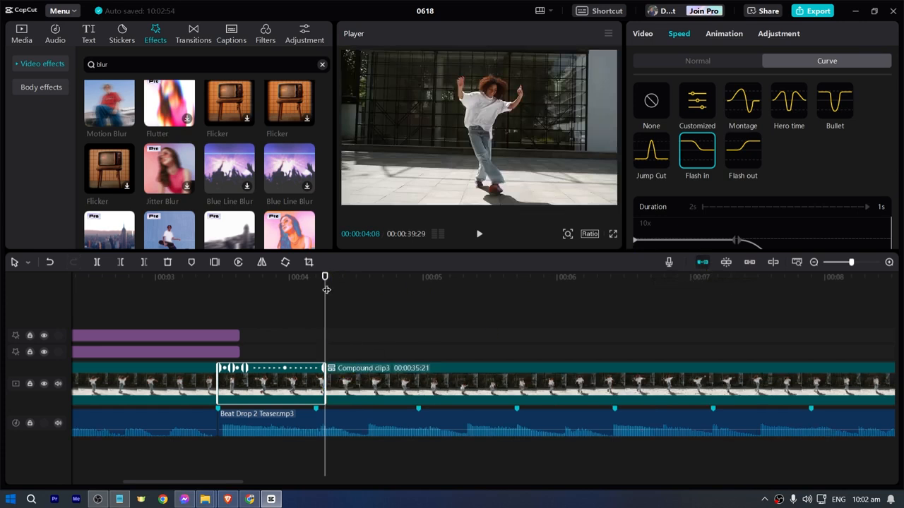
- Split the remaining compound clip at the 00:00:05:21 beat and apply the Flash in speed curve to the segment before it
left_click_drag(325, 276, 516, 301)
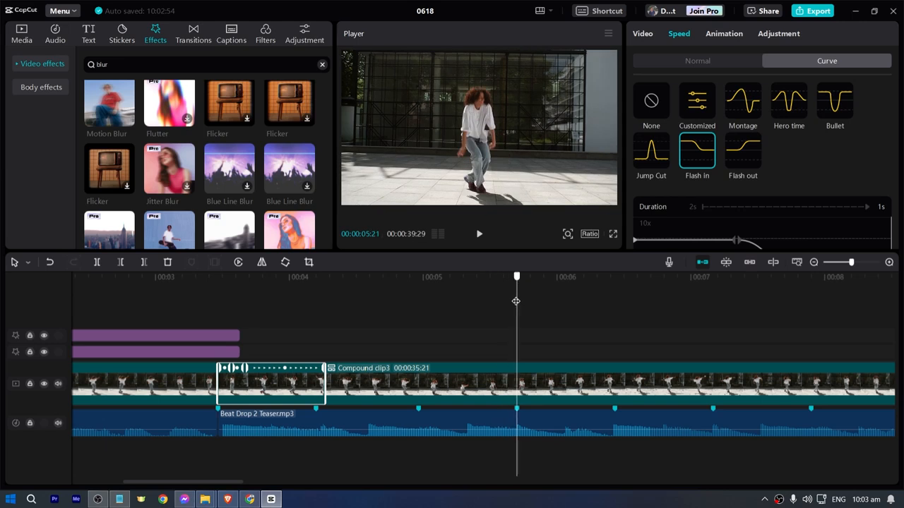
left_click(579, 365)
key("ctrl+b")
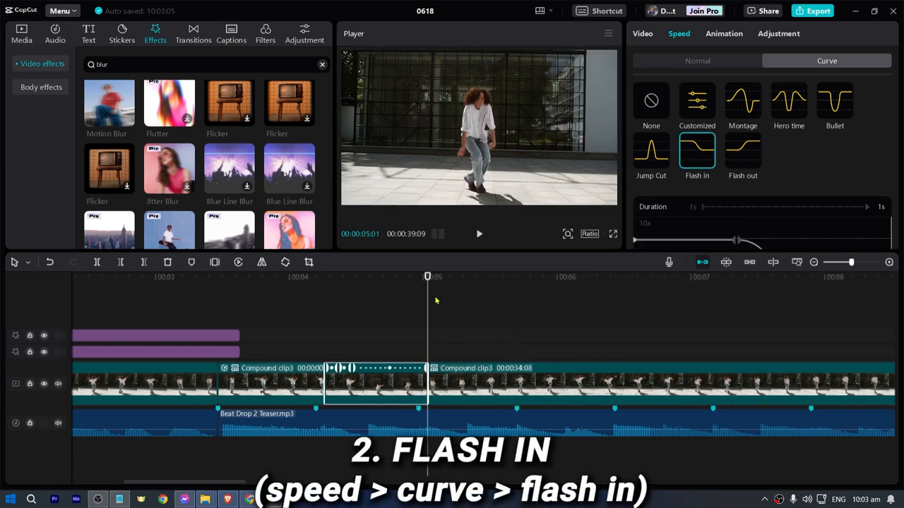
- Split the remaining compound clip at the 00:00:06:13 beat and give the segment before it the Flash in speed curve
left_click_drag(435, 301, 609, 294)
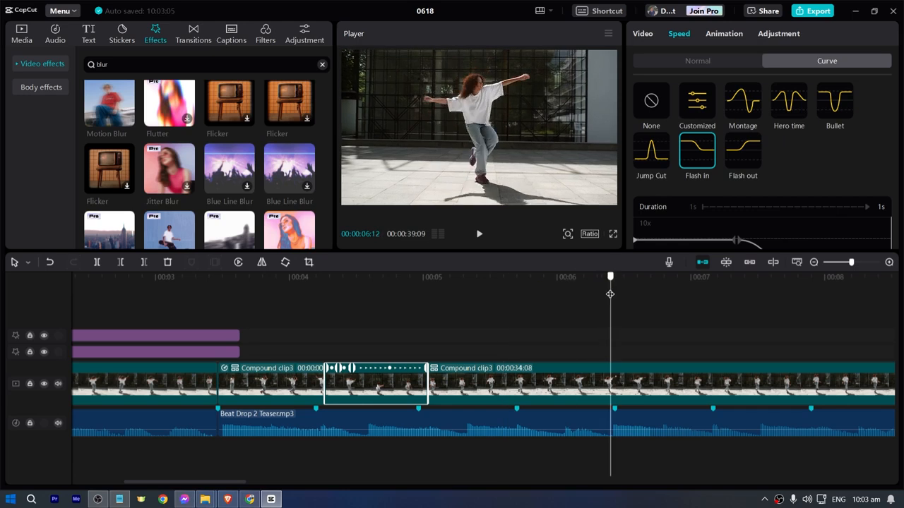
left_click_drag(526, 283, 614, 364)
left_click(626, 394)
key("ctrl+b")
left_click(558, 388)
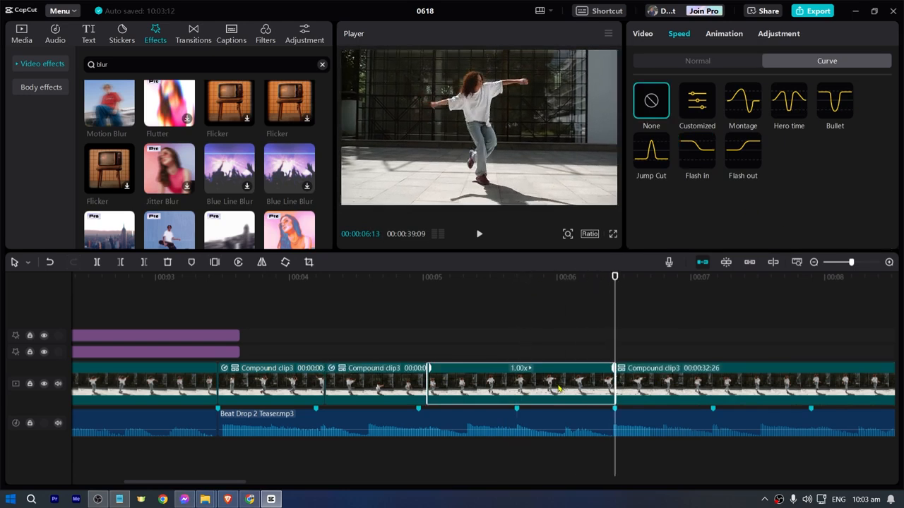
left_click(698, 166)
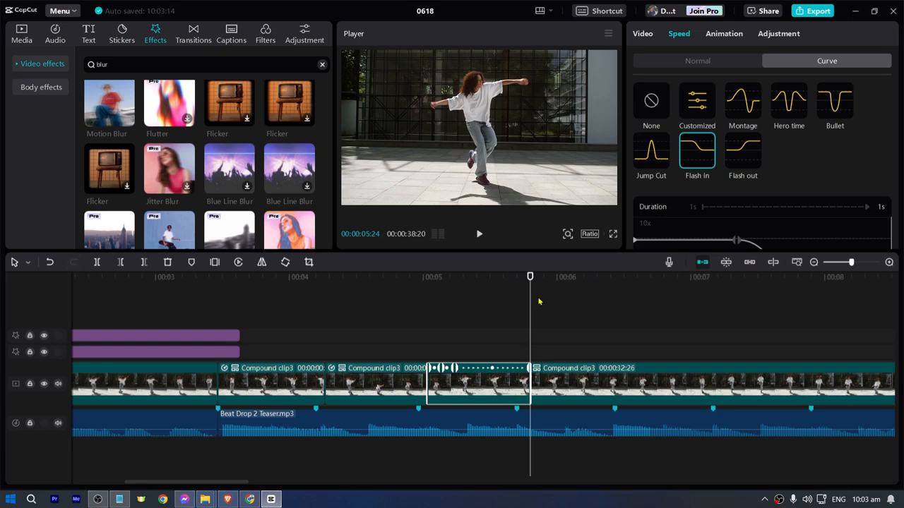
- Split the compound clip at the 00:00:07:05 beat and repeat the beat-aligned Flash in segments through the end of the music
left_click_drag(530, 278, 713, 279)
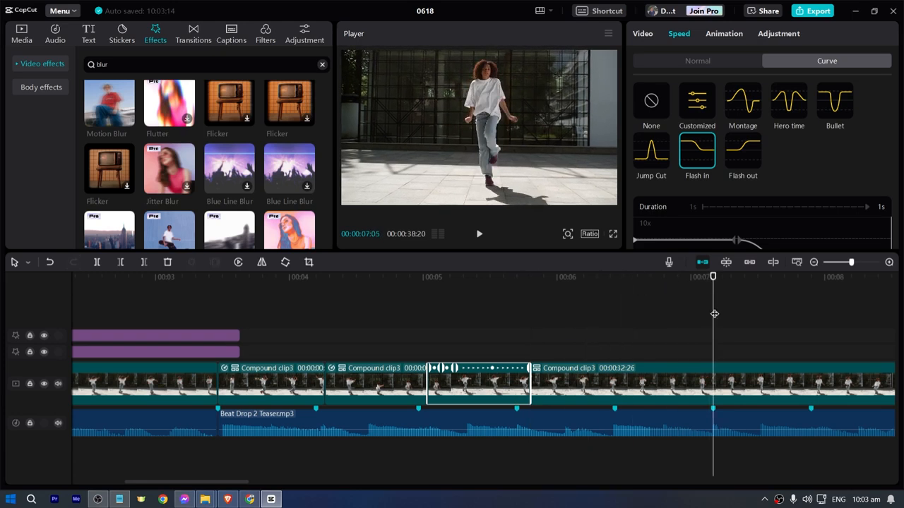
left_click(735, 402)
key("ctrl+b")
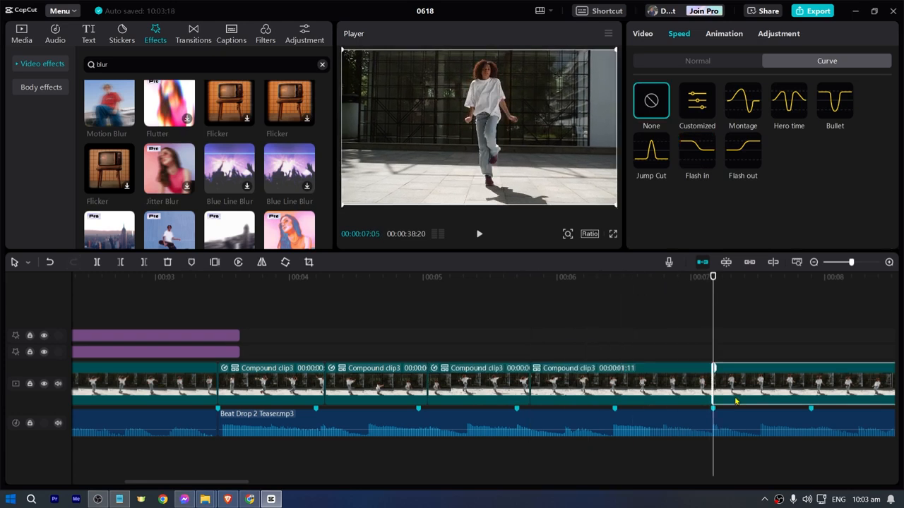
left_click(643, 388)
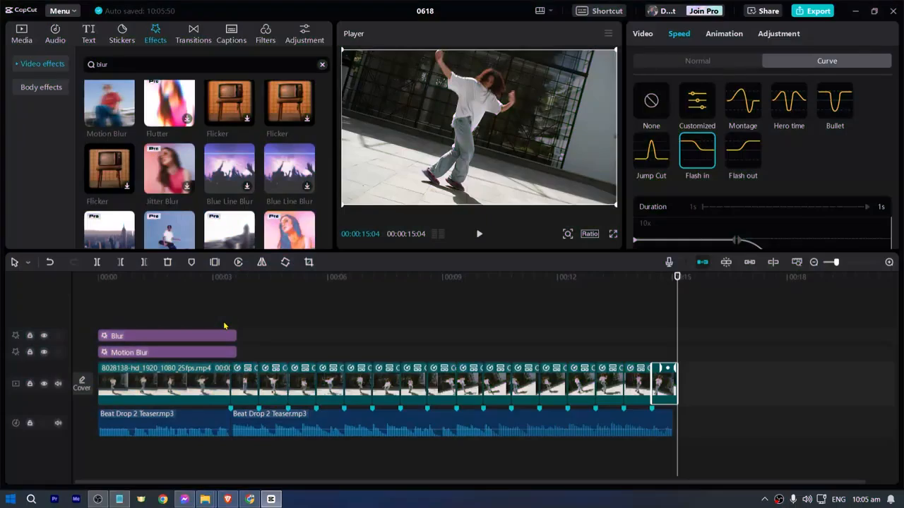
- Add the white clip from the library's Trending collection on a new track above the effects, starting at the beat drop
scroll(225, 326, "up", 2)
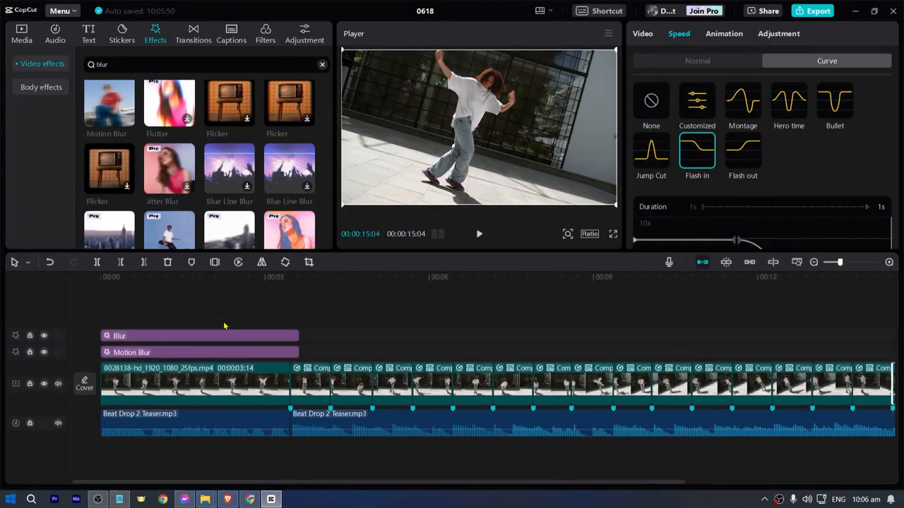
scroll(228, 323, "right", 3)
scroll(232, 334, "left", 3)
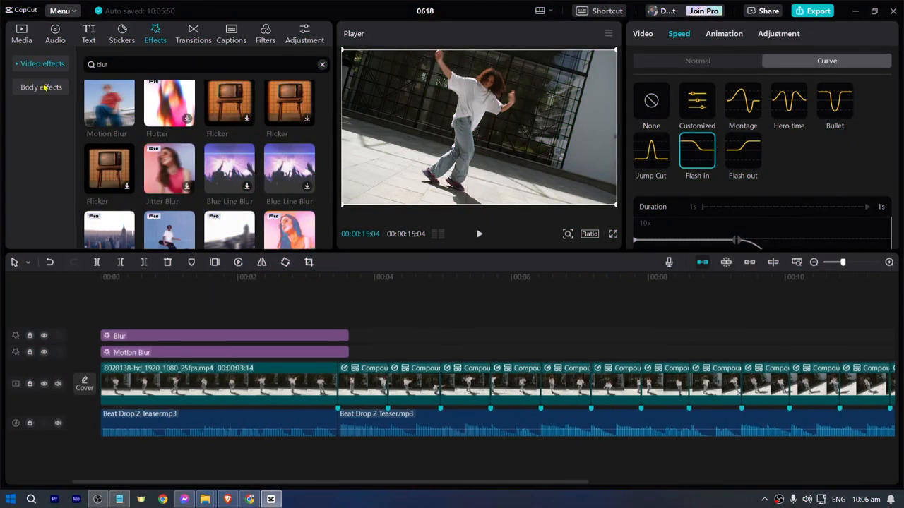
left_click(25, 38)
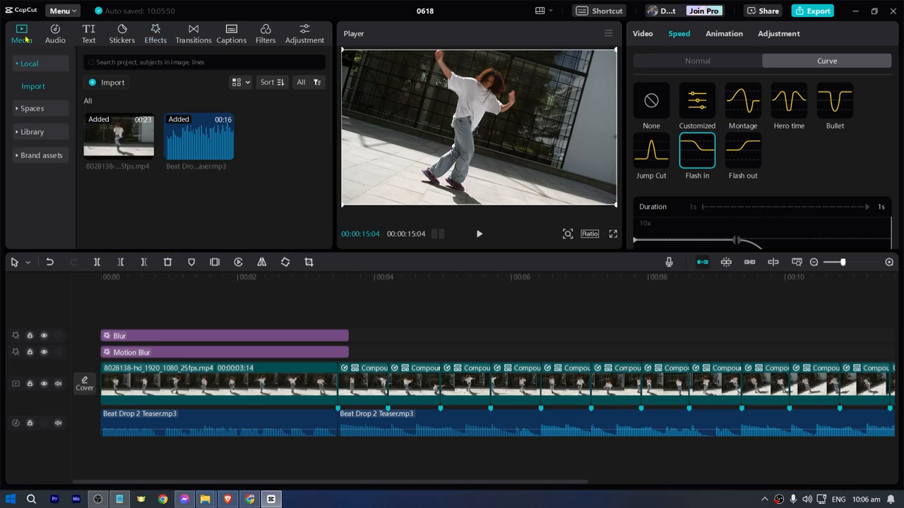
left_click(39, 134)
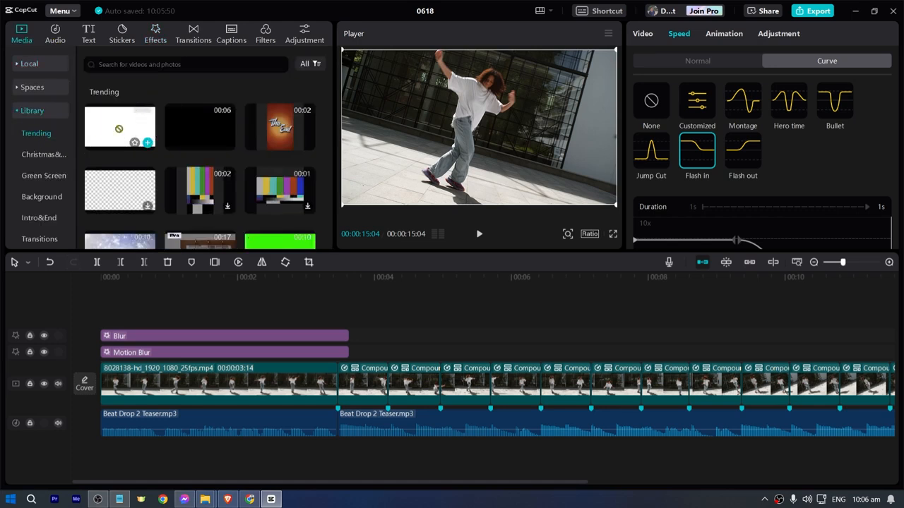
left_click_drag(119, 128, 358, 329)
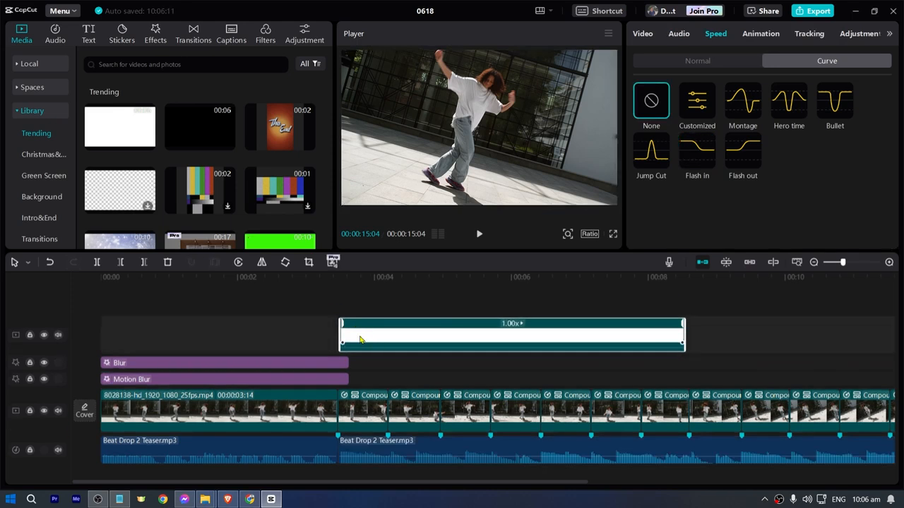
- Trim the white clip to 00:00:00:22 so it spans only the first segment after the drop
scroll(250, 337, "up", 2)
scroll(248, 337, "left", 3)
scroll(194, 344, "up", 2)
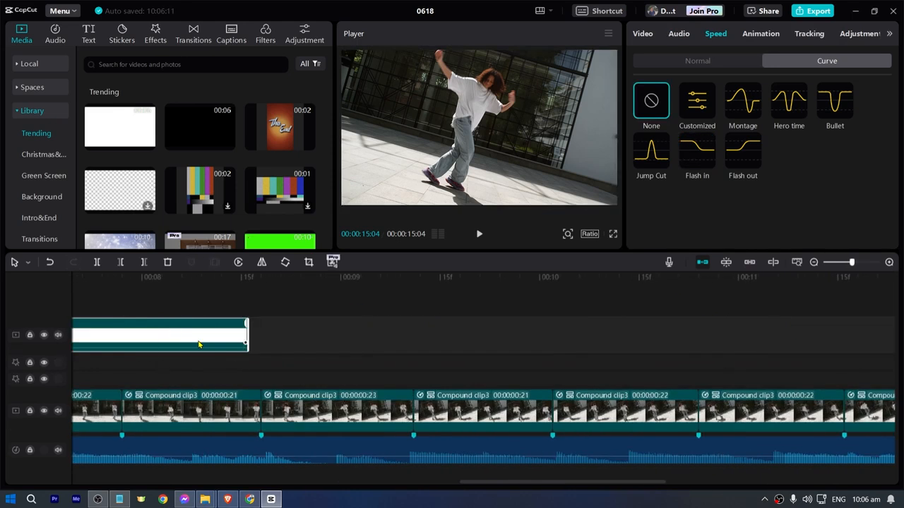
scroll(199, 344, "down", 4)
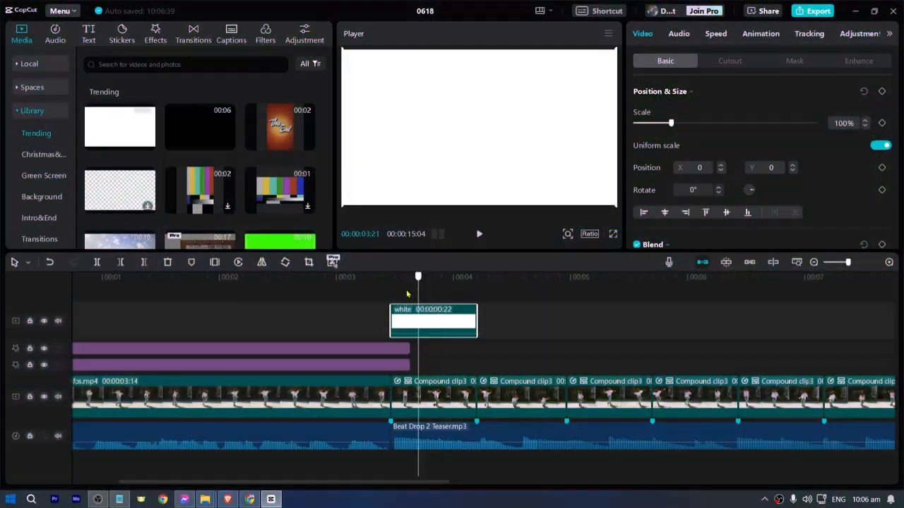
- Set the white clip's opacity to 60%, with the playhead at its start at 00:00:03:14
left_click_drag(407, 294, 393, 308)
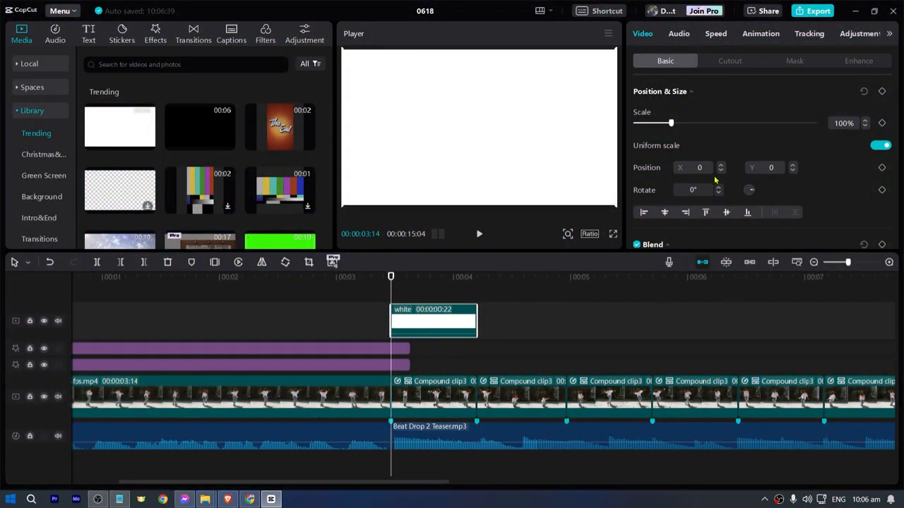
scroll(716, 179, "down", 5)
scroll(723, 180, "up", 1)
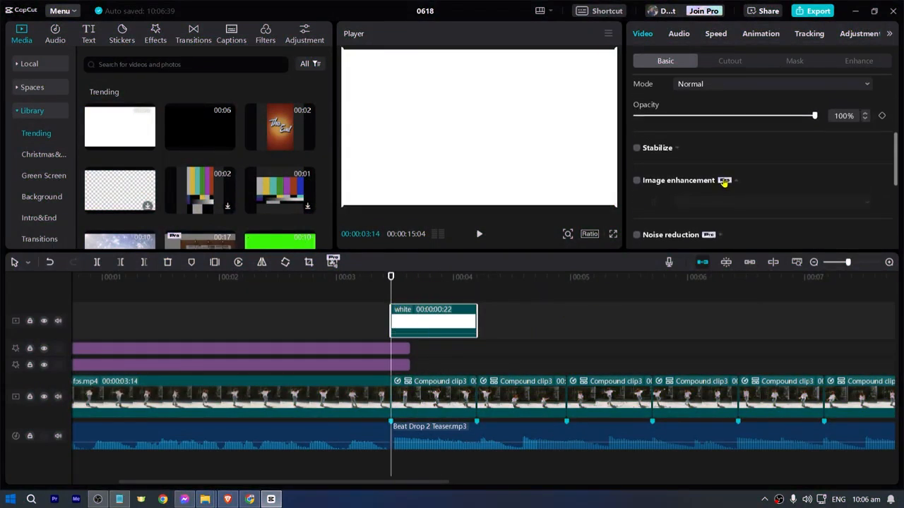
left_click(828, 117)
type("60")
key("Return")
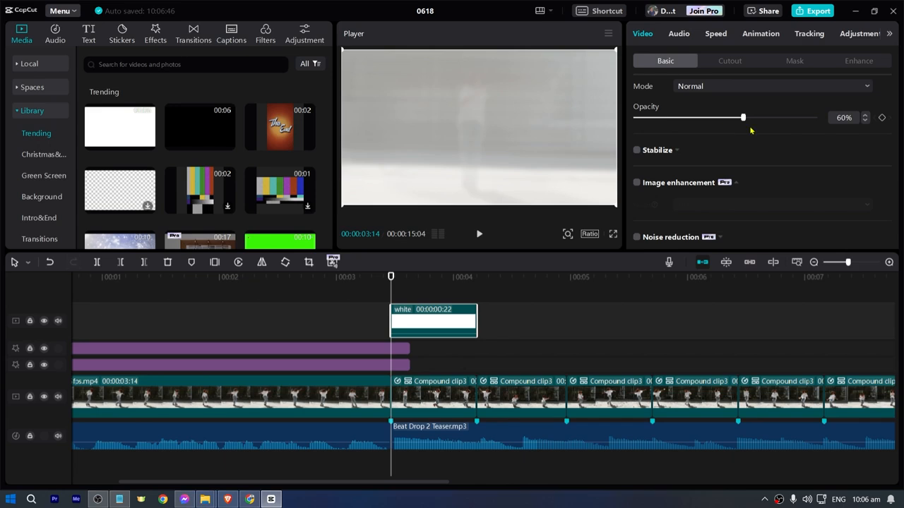
scroll(782, 135, "up", 1)
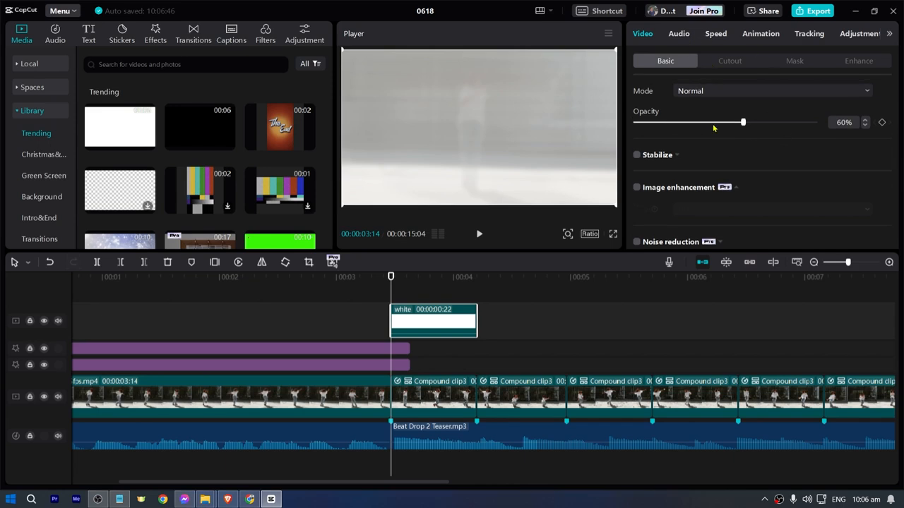
- Apply the Fade Out exit animation to the white clip with a duration of 0.7 s
left_click(754, 35)
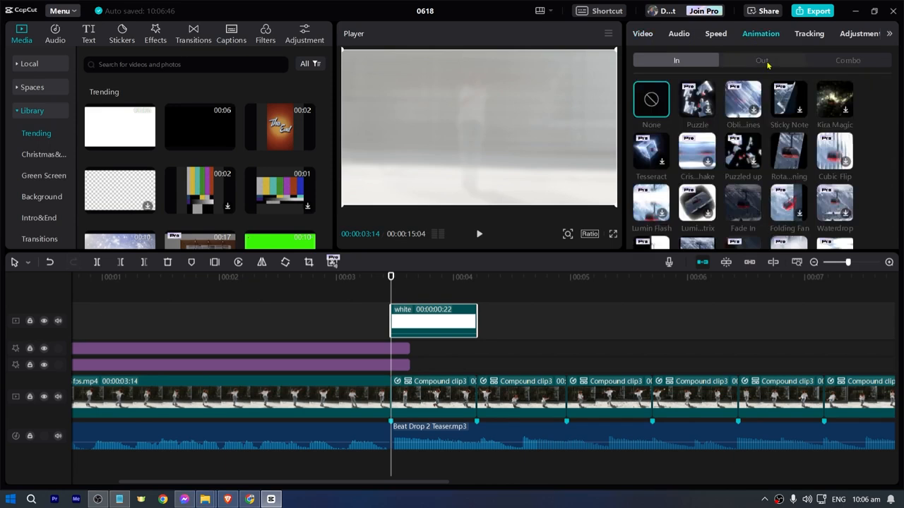
left_click(762, 60)
left_click(742, 155)
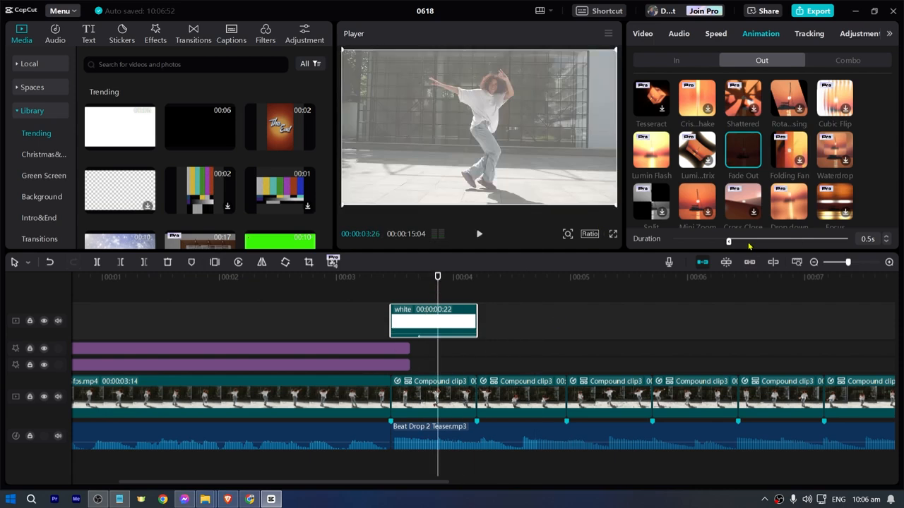
left_click_drag(727, 243, 673, 242)
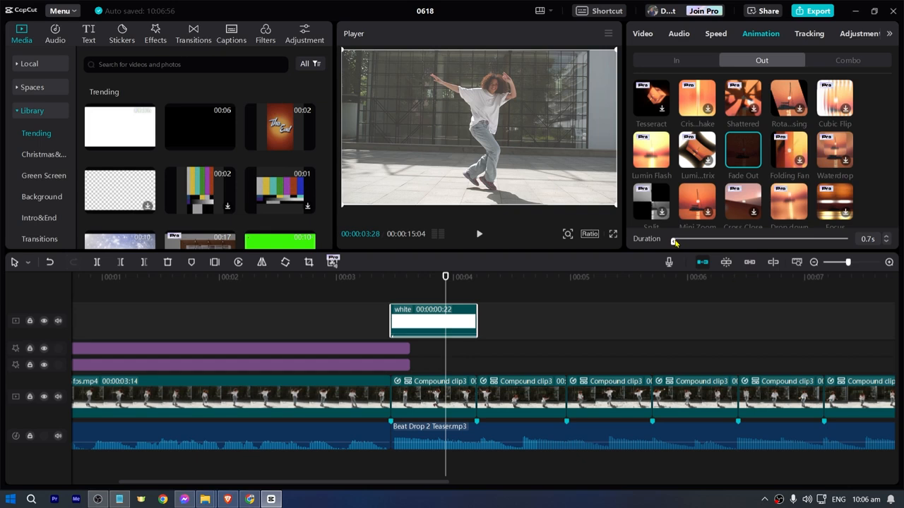
- Copy the white flash clip and paste it at the next two segment starts, 00:00:04:06 and 00:00:04:29
left_click(427, 320)
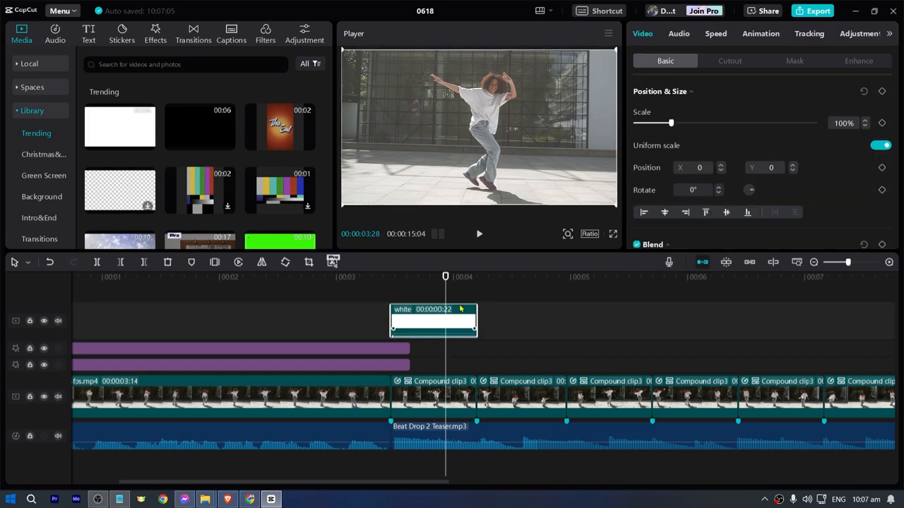
left_click(476, 278)
key("ctrl+v")
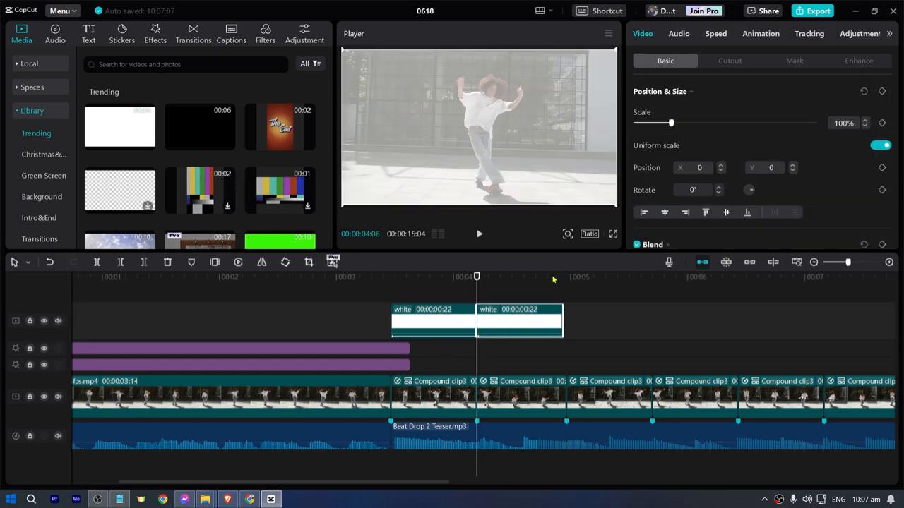
left_click(563, 280)
key("ctrl+v")
scroll(454, 344, "down", 2)
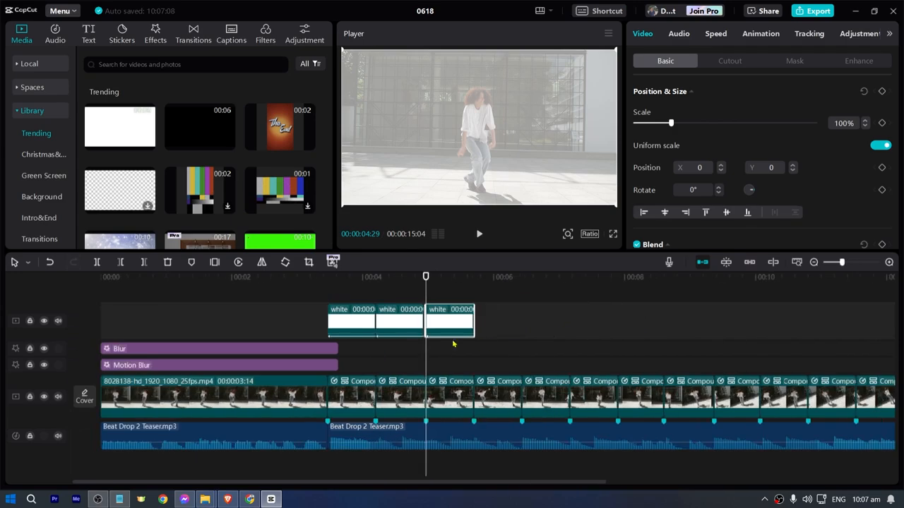